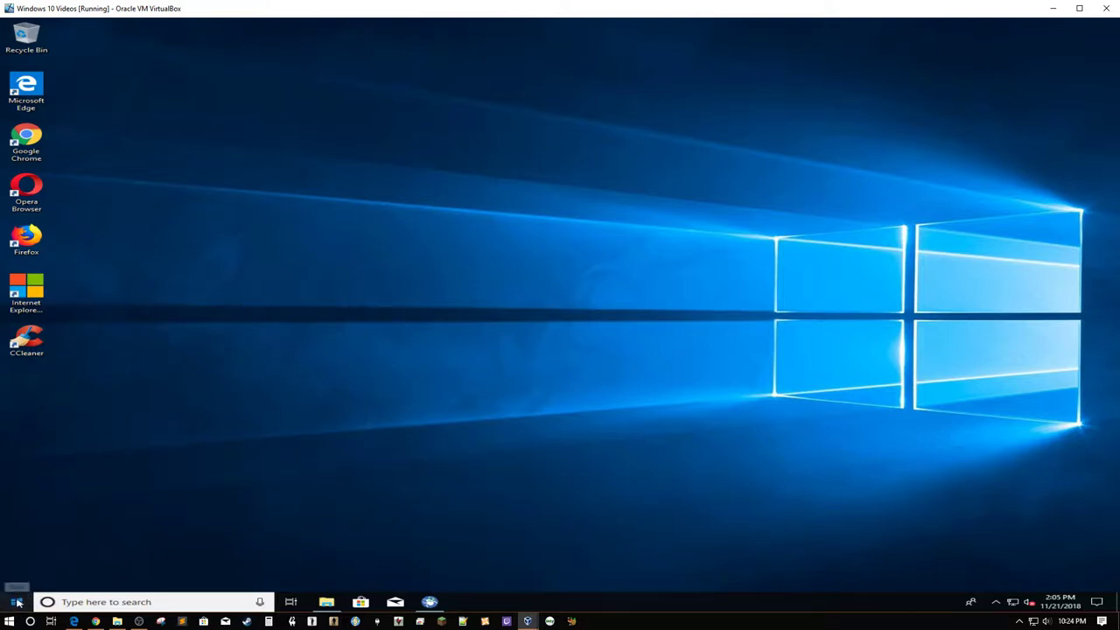
Uninstall Candy Crush Saga from the Start menu's app list.
click(17, 601)
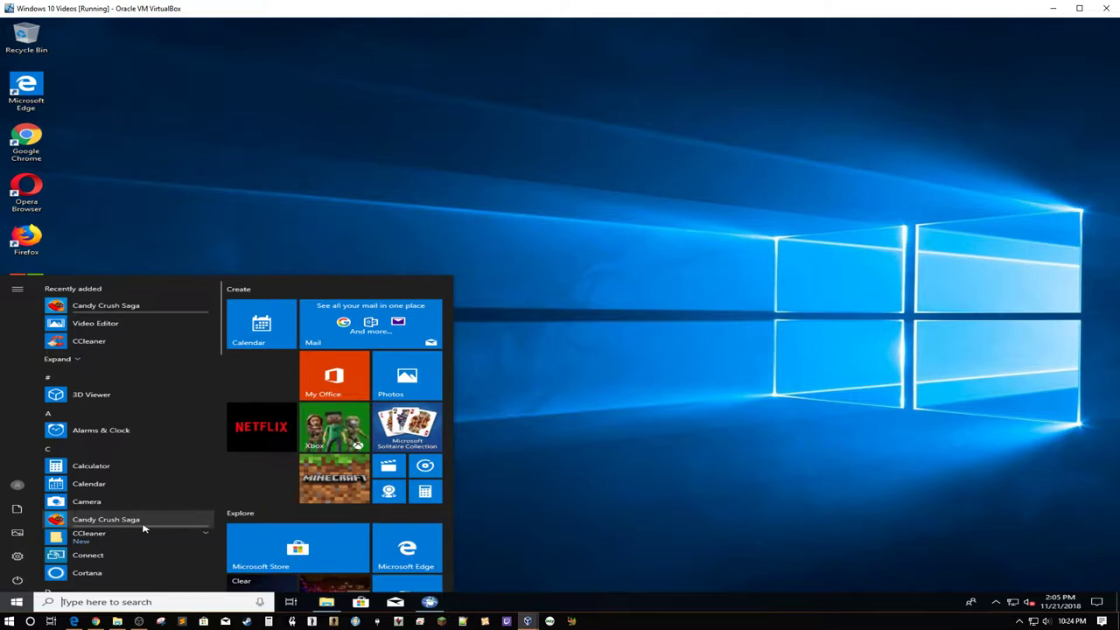
right_click(143, 524)
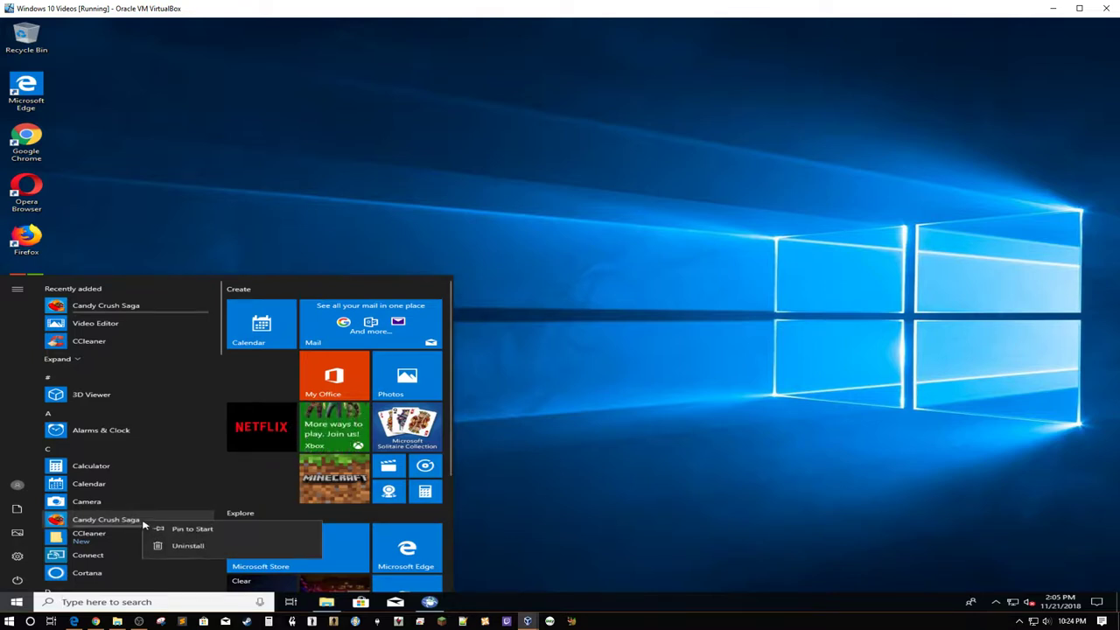
click(198, 552)
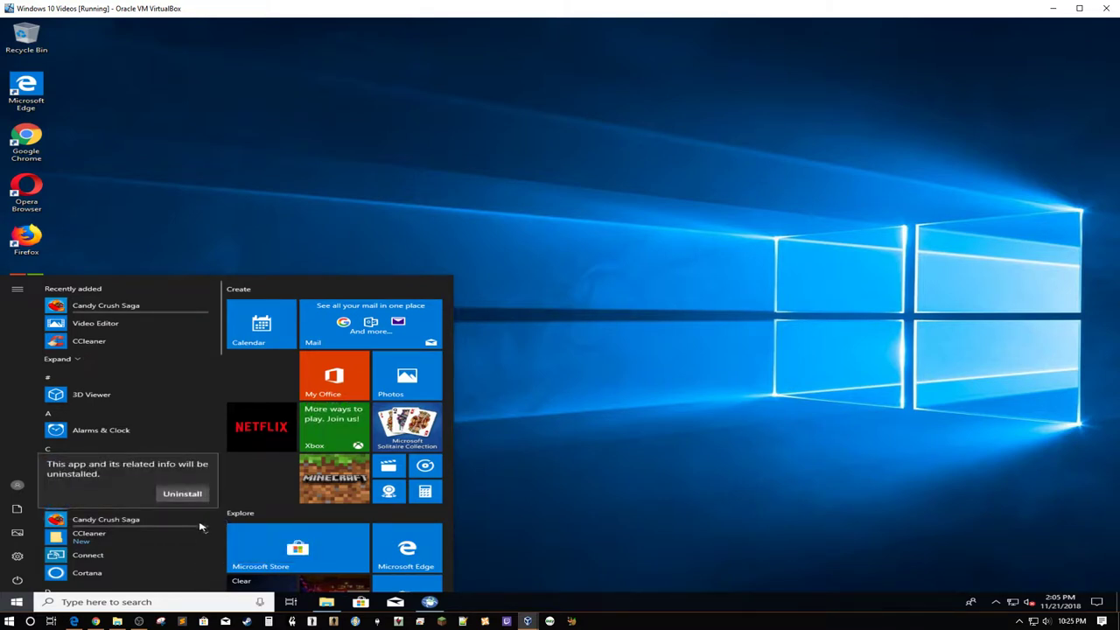
click(196, 502)
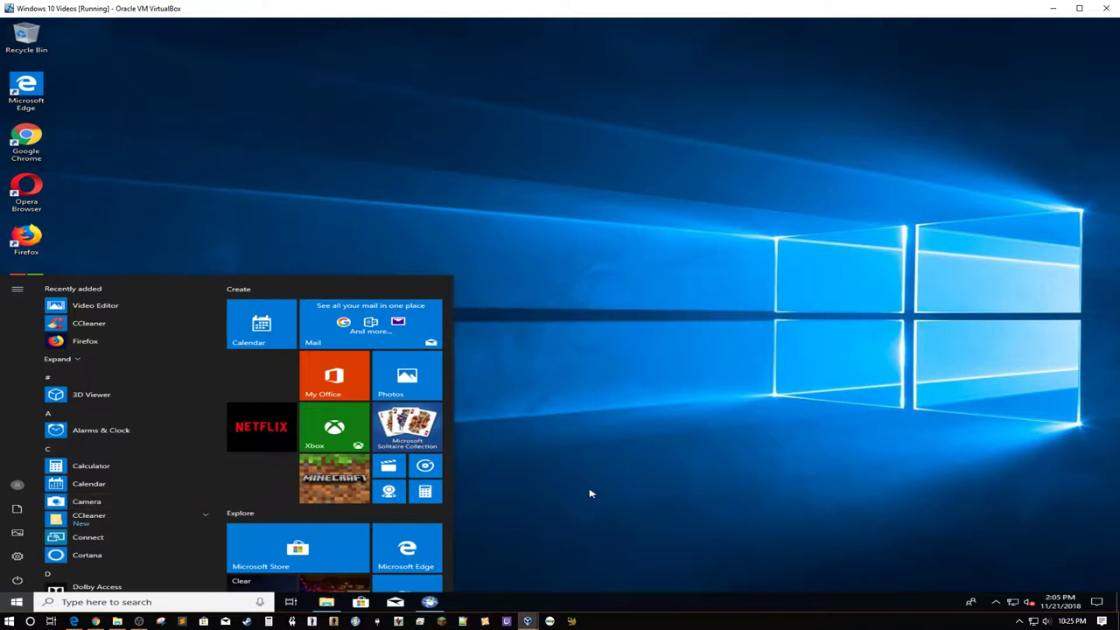
Uninstall Microsoft Solitaire Collection and Minecraft through their Start tiles, and close the Start menu.
right_click(400, 434)
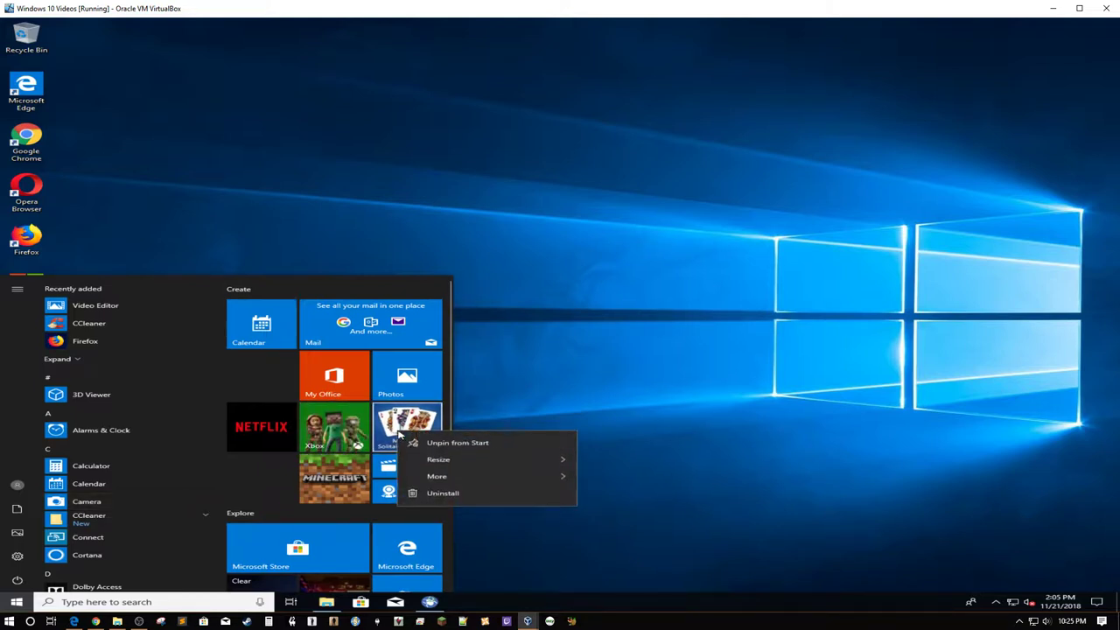
click(425, 493)
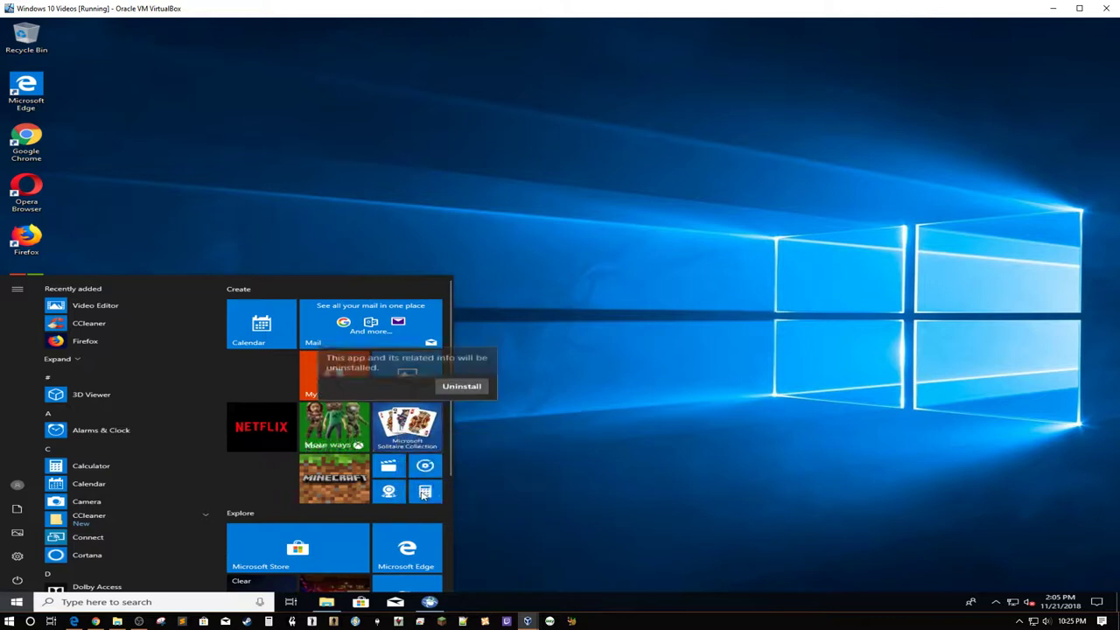
click(459, 386)
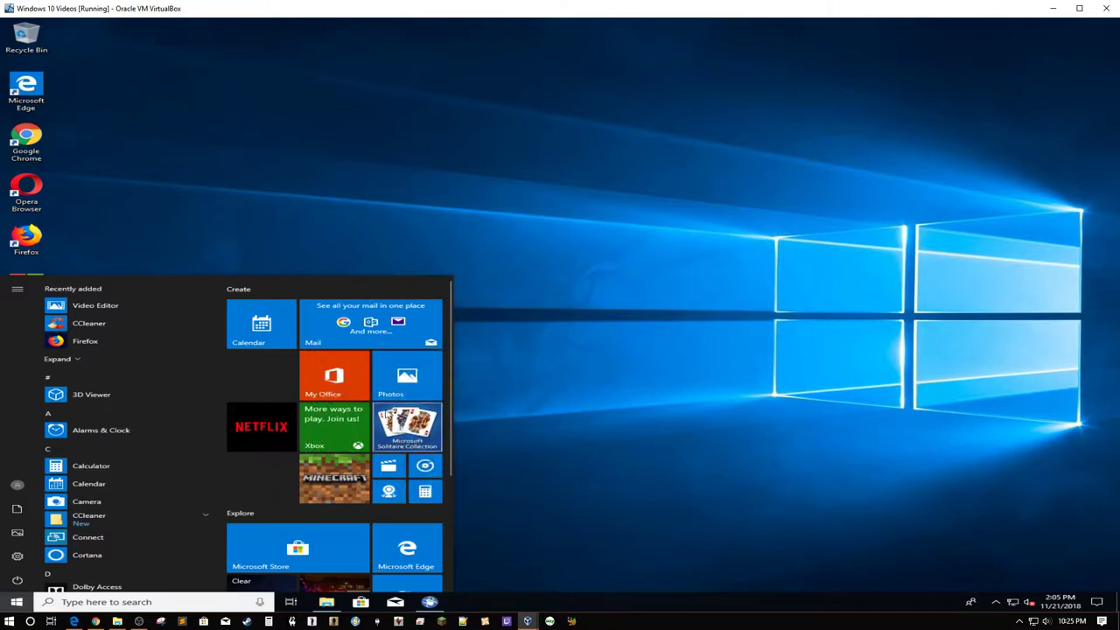
right_click(322, 464)
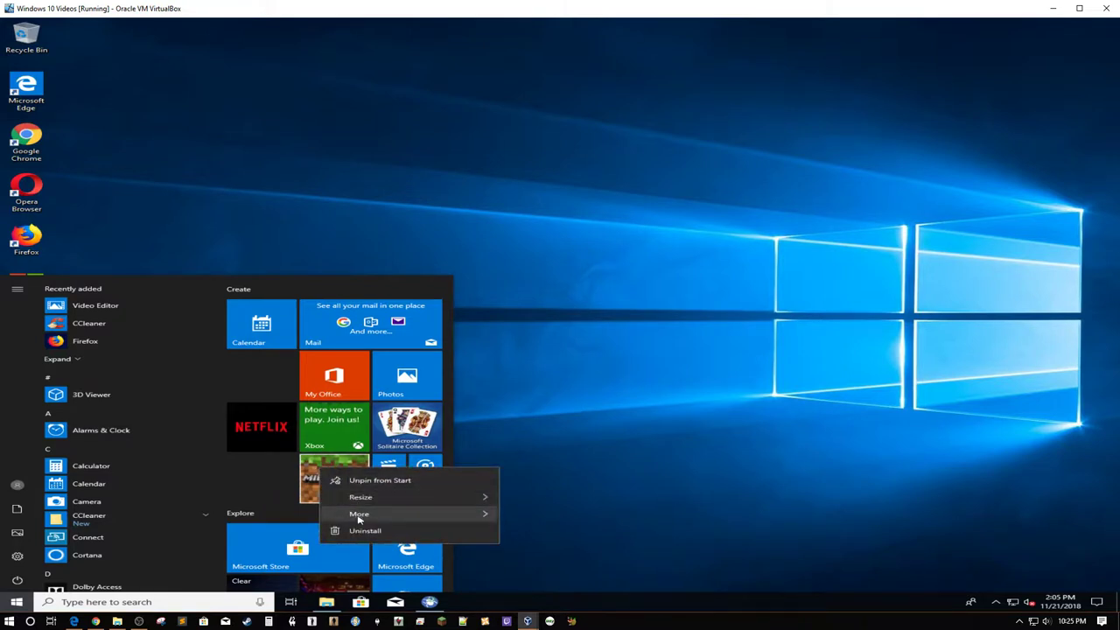
click(359, 531)
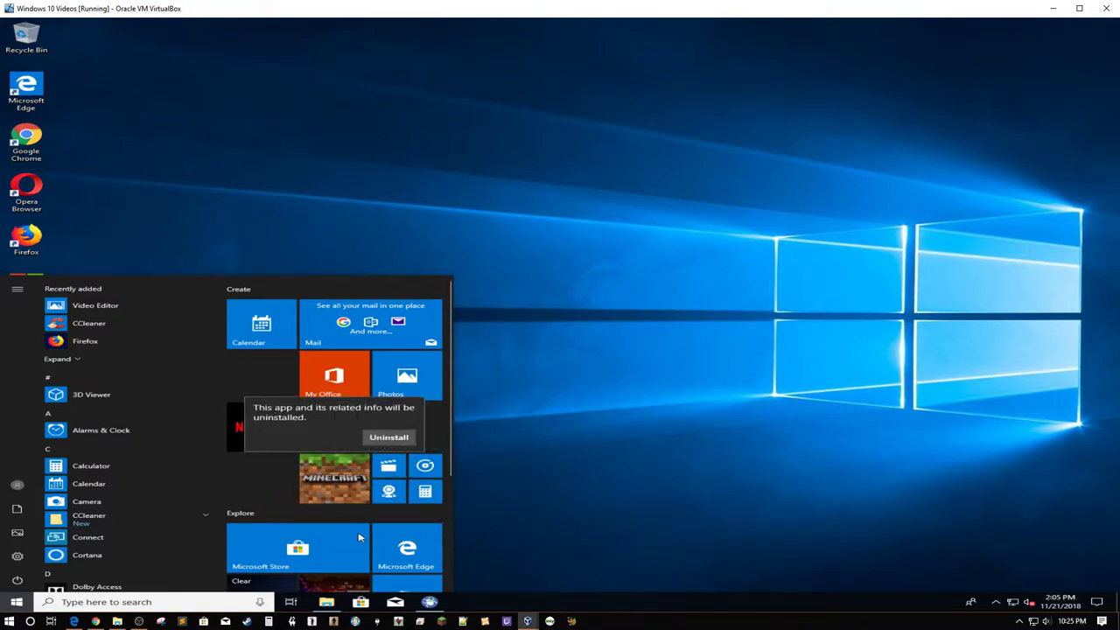
click(400, 435)
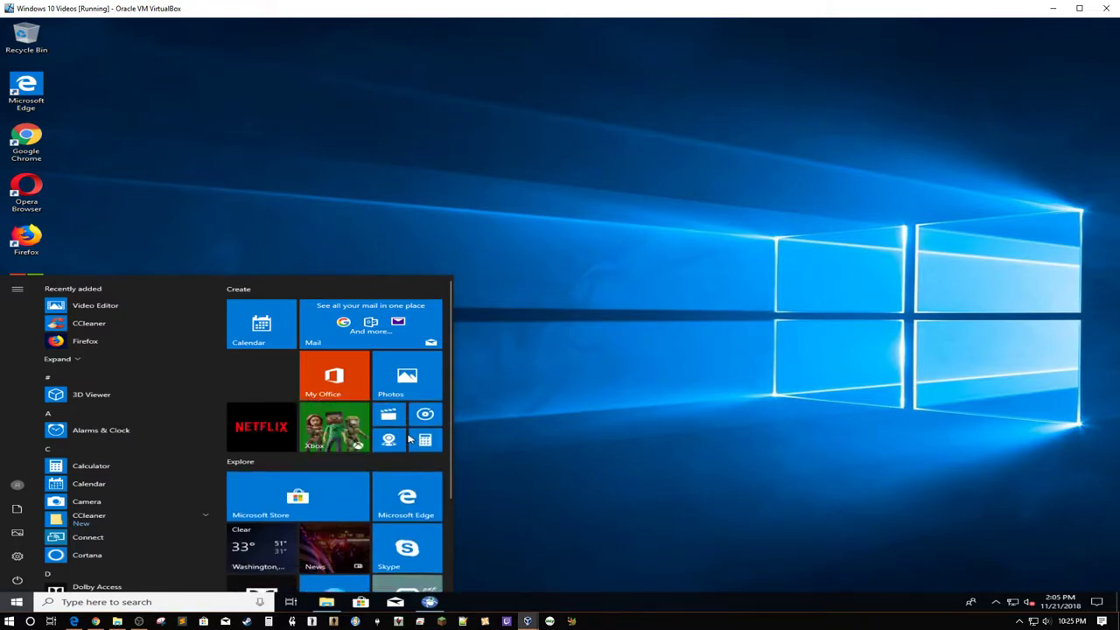
click(640, 379)
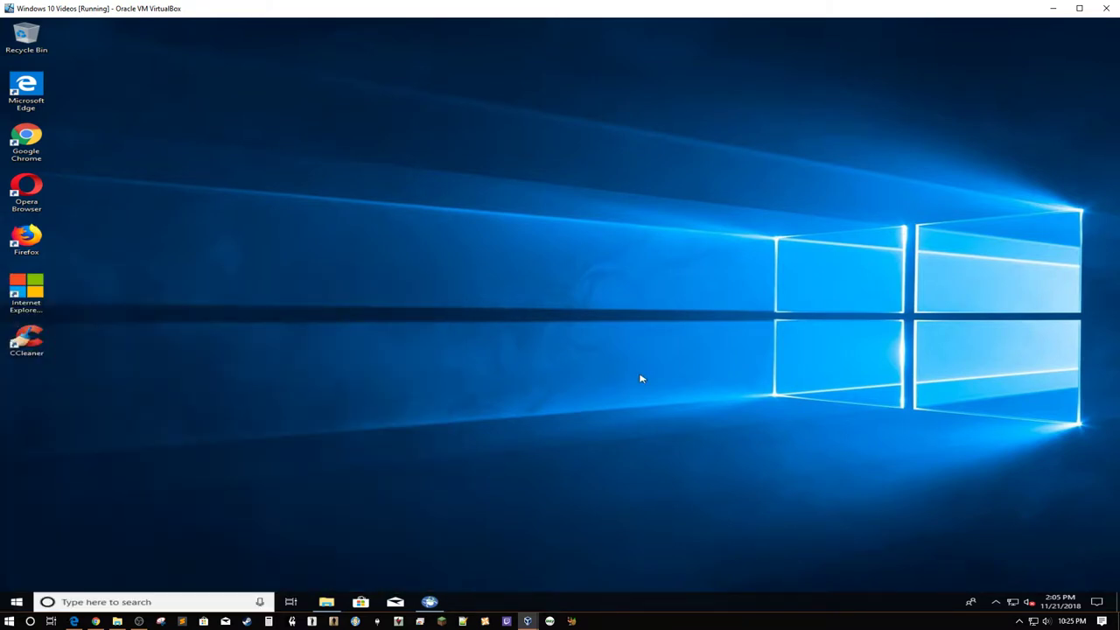
Go from File Explorer to Control Panel and open the Programs and Features list for uninstalling a program.
click(329, 601)
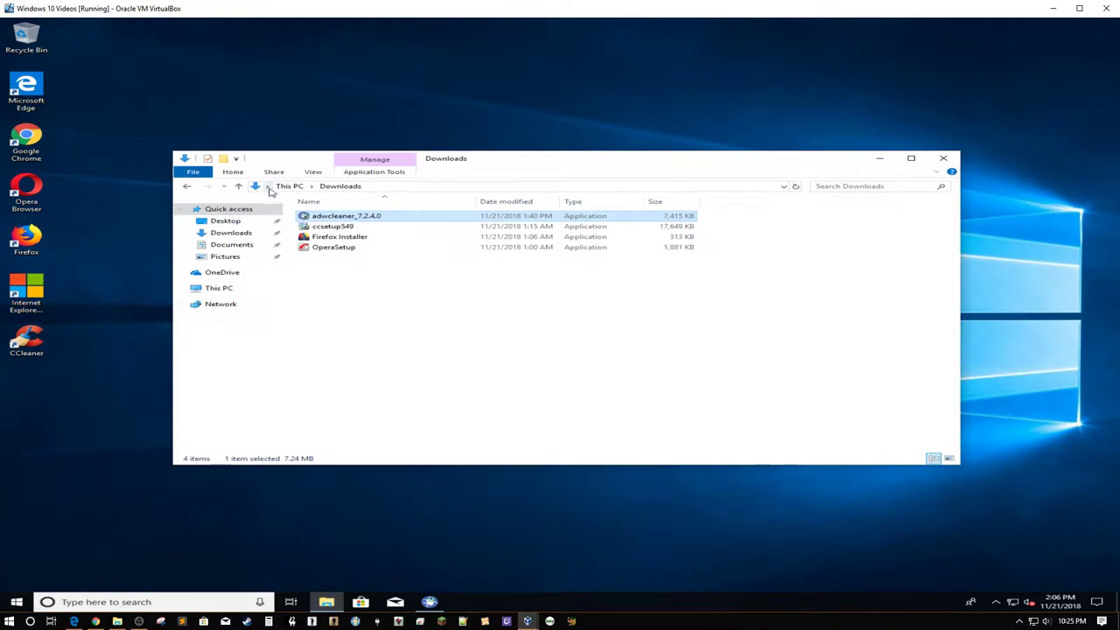
click(268, 186)
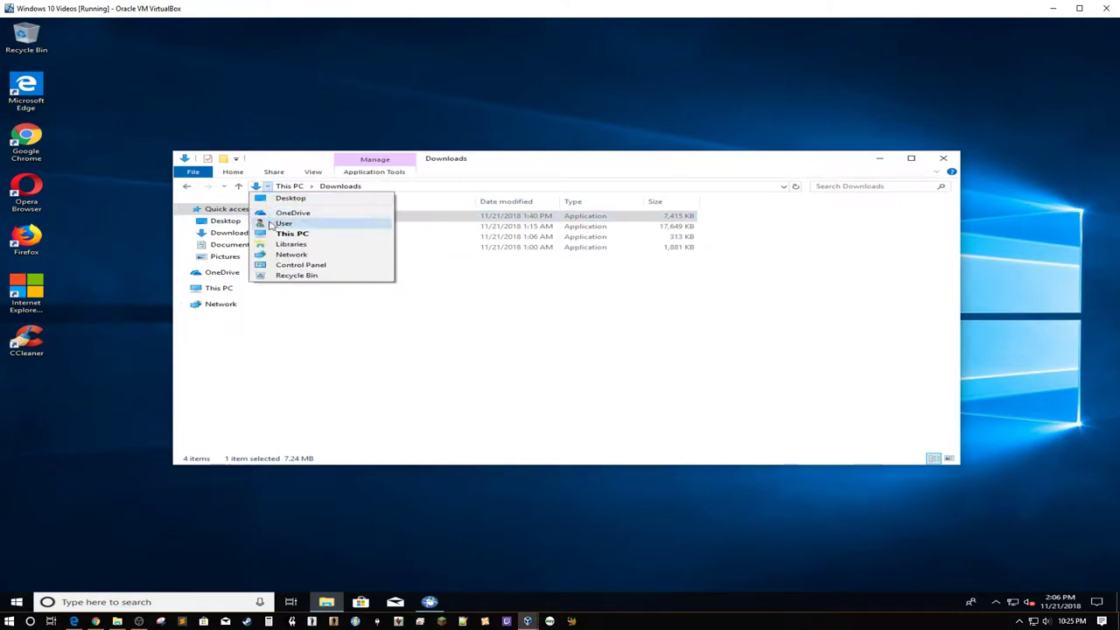
click(293, 265)
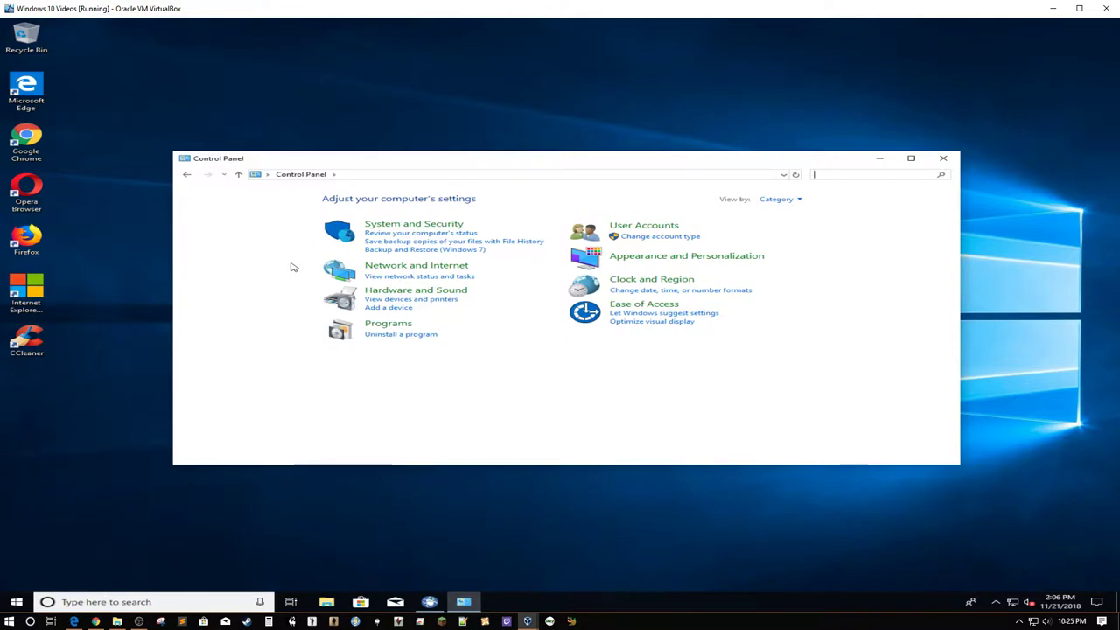
click(426, 341)
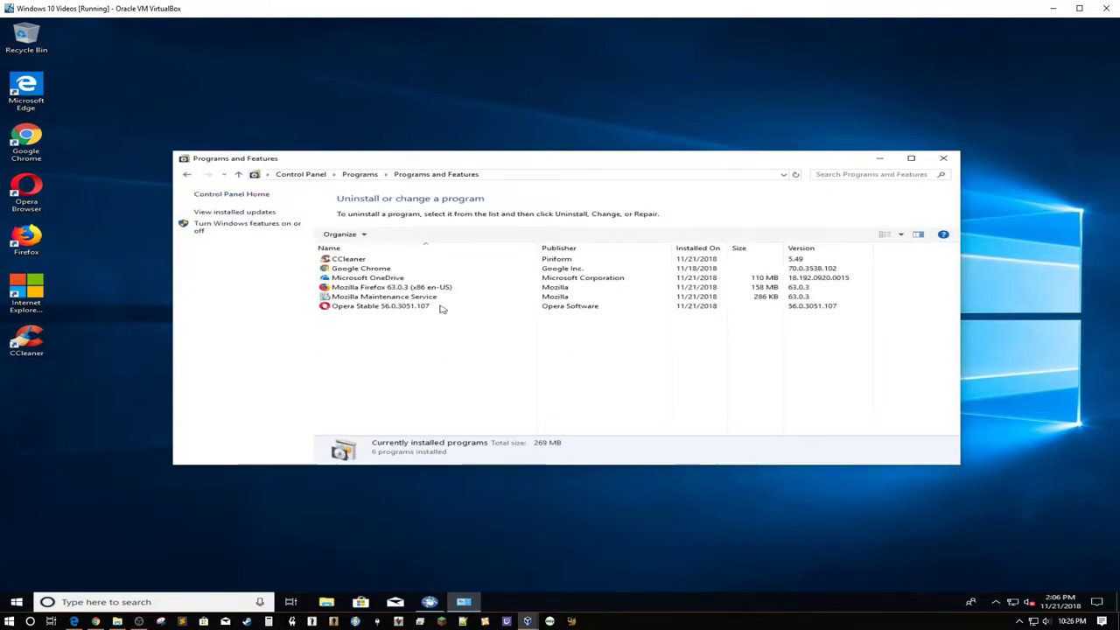
Uninstall Mozilla Firefox 63.0.3 (x86 en-US) through its uninstall wizard and close Programs and Features.
click(349, 289)
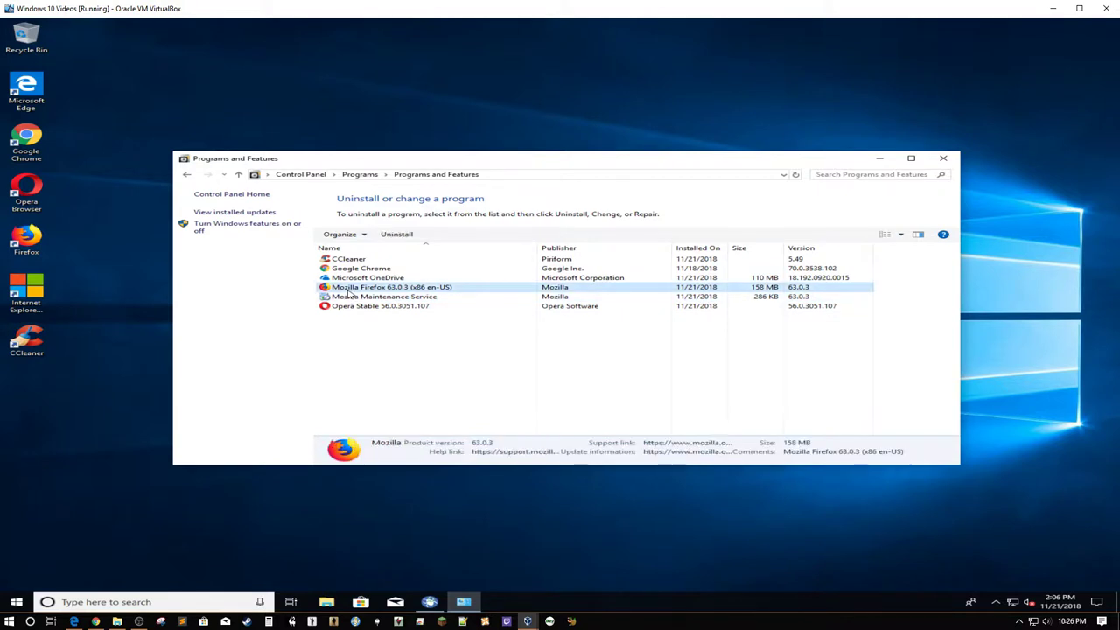
click(398, 235)
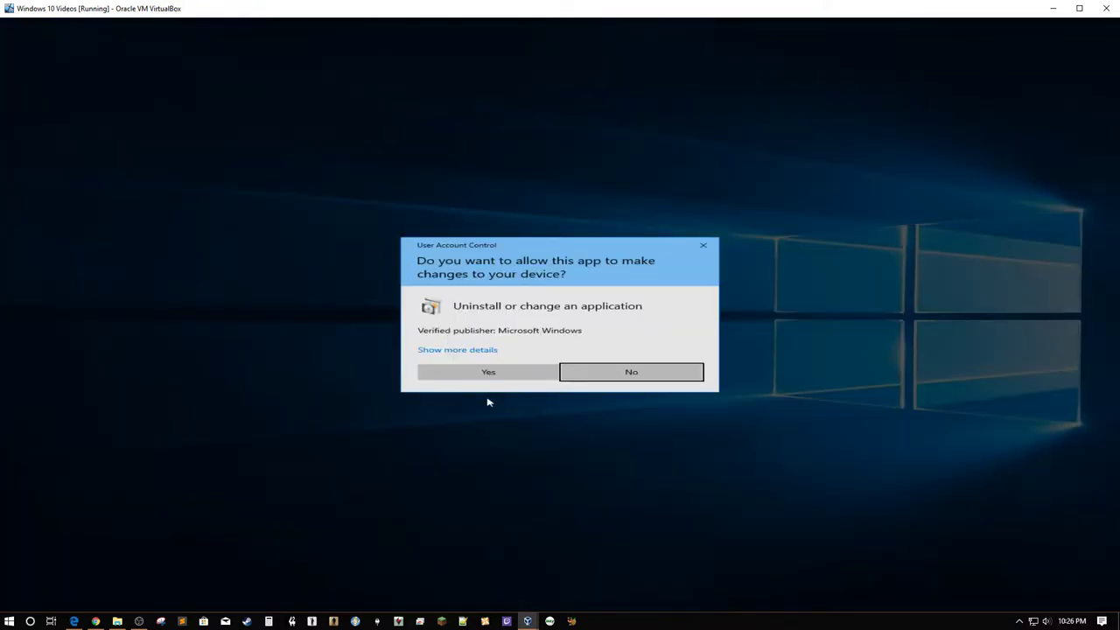
click(488, 373)
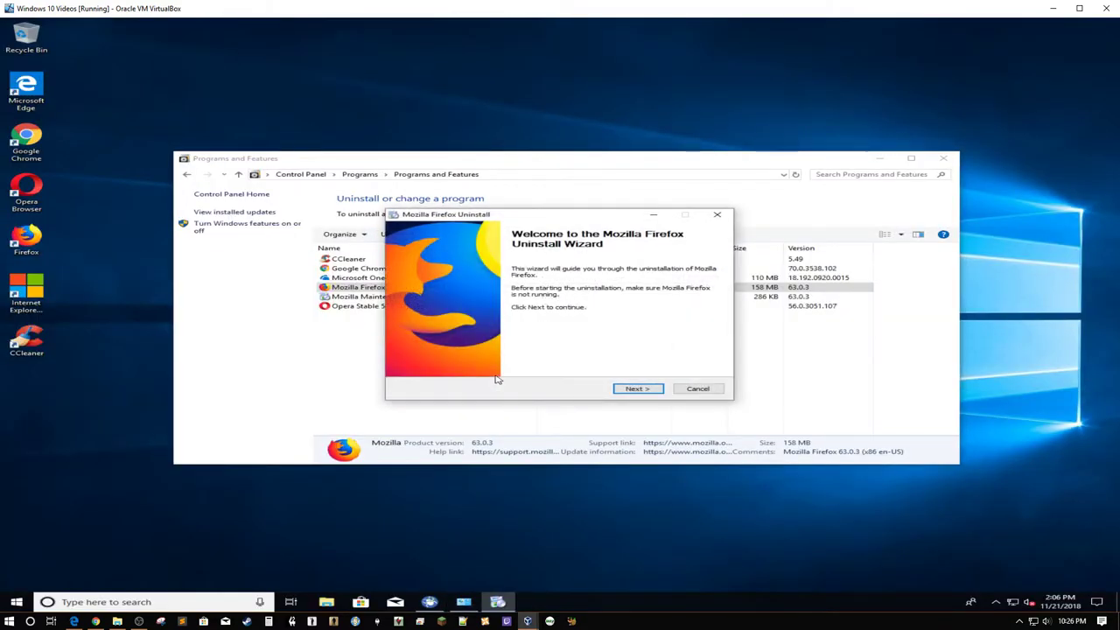
click(642, 389)
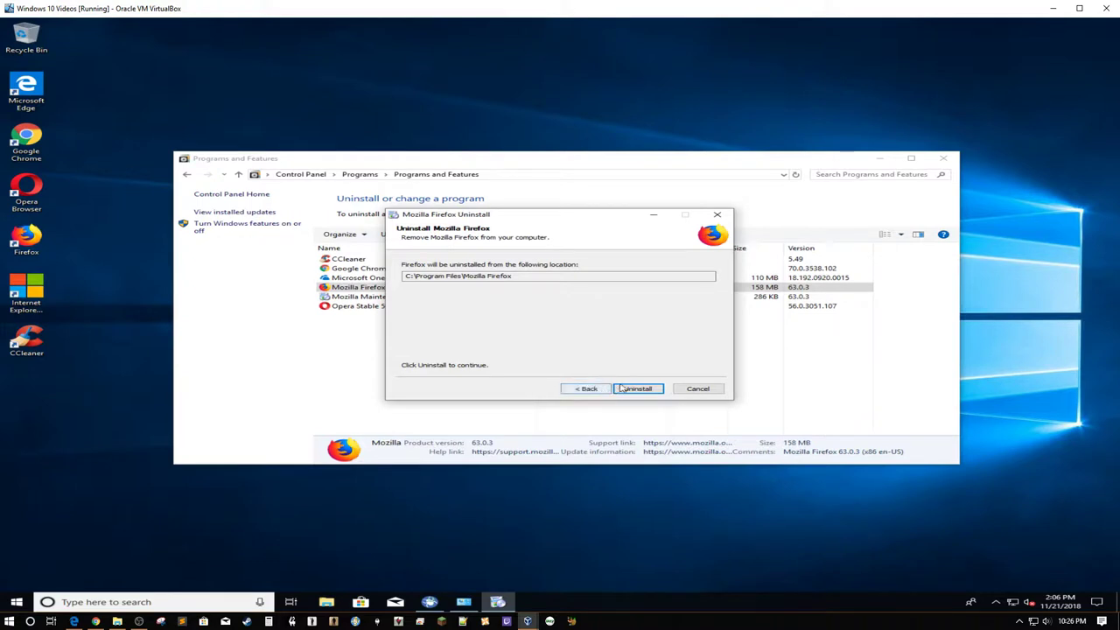
click(636, 389)
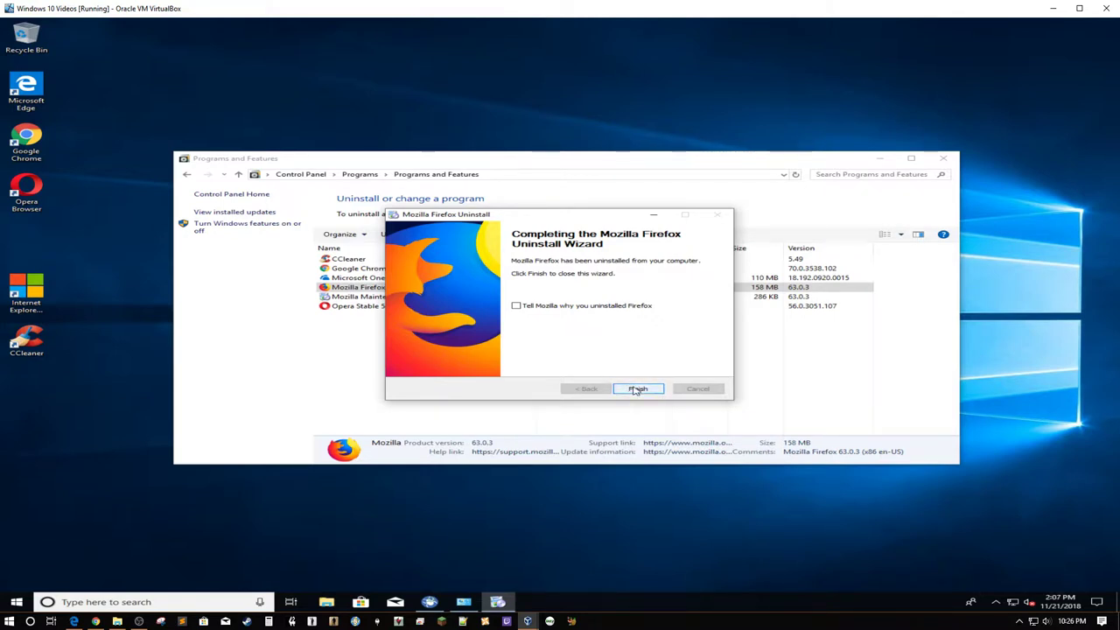
click(638, 389)
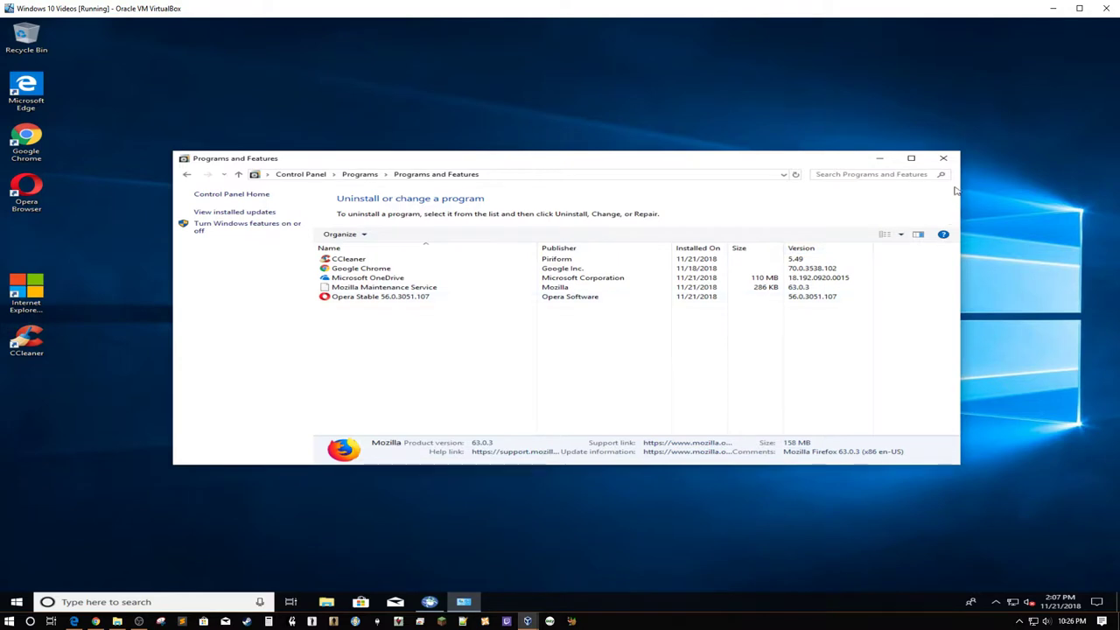
click(946, 160)
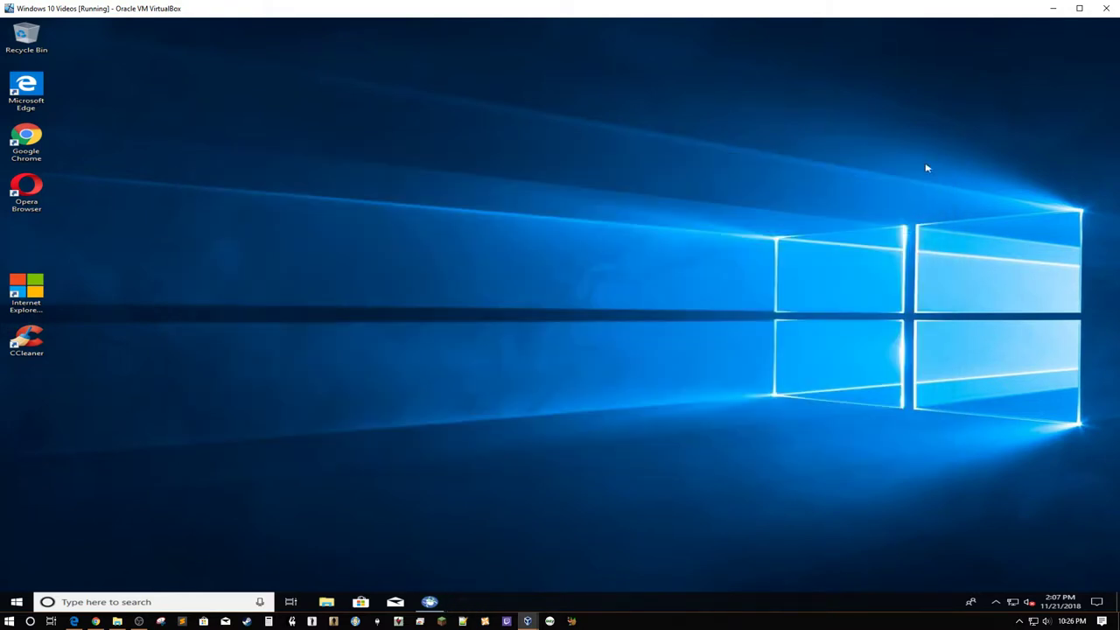
Look through the Start menu's remaining apps and tiles, and unpin the Xbox tile from Start.
click(17, 601)
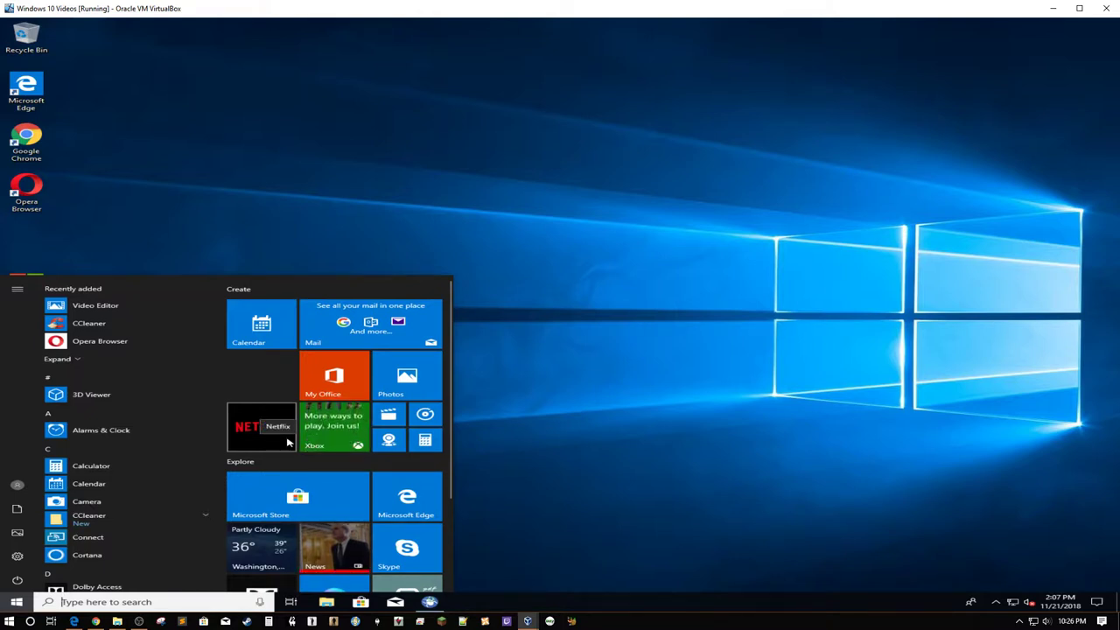
scroll(287, 442, down, 3)
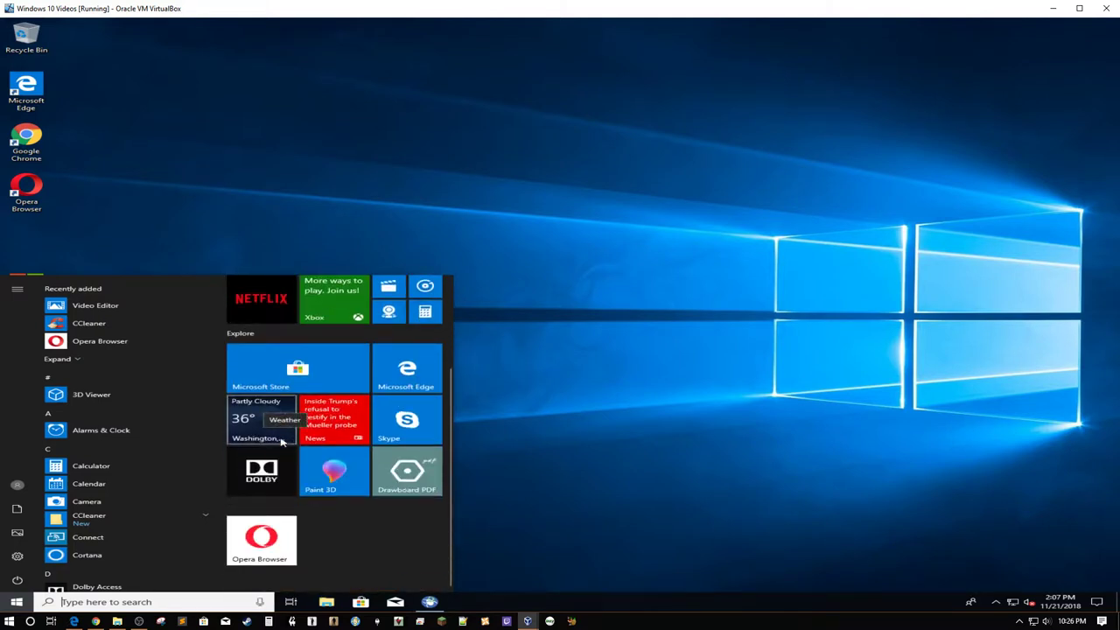
scroll(122, 444, down, 4)
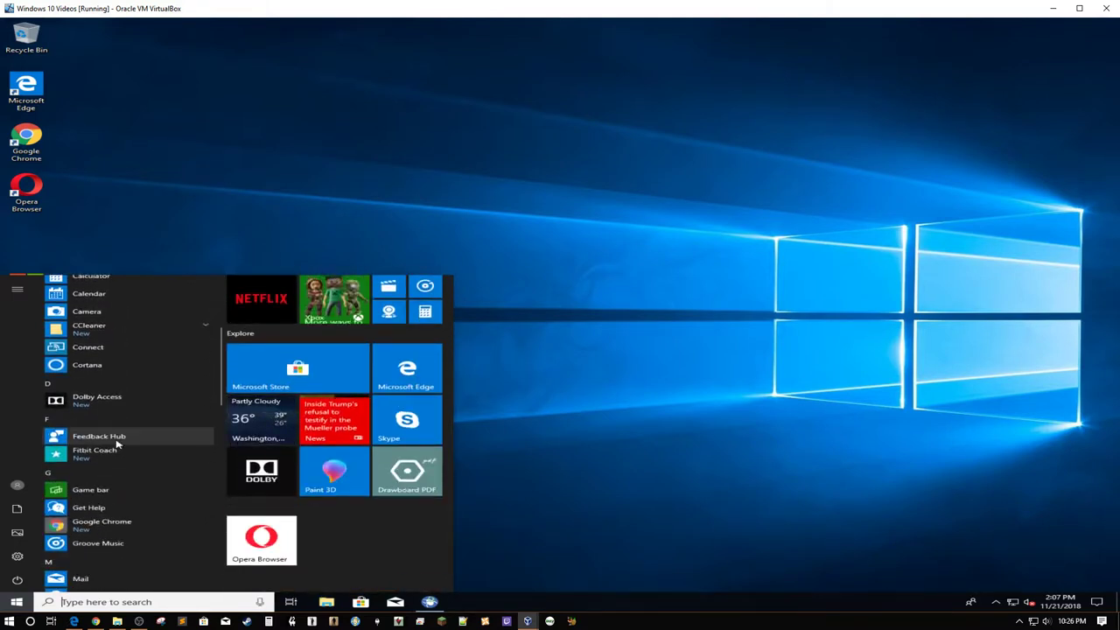
scroll(118, 445, down, 4)
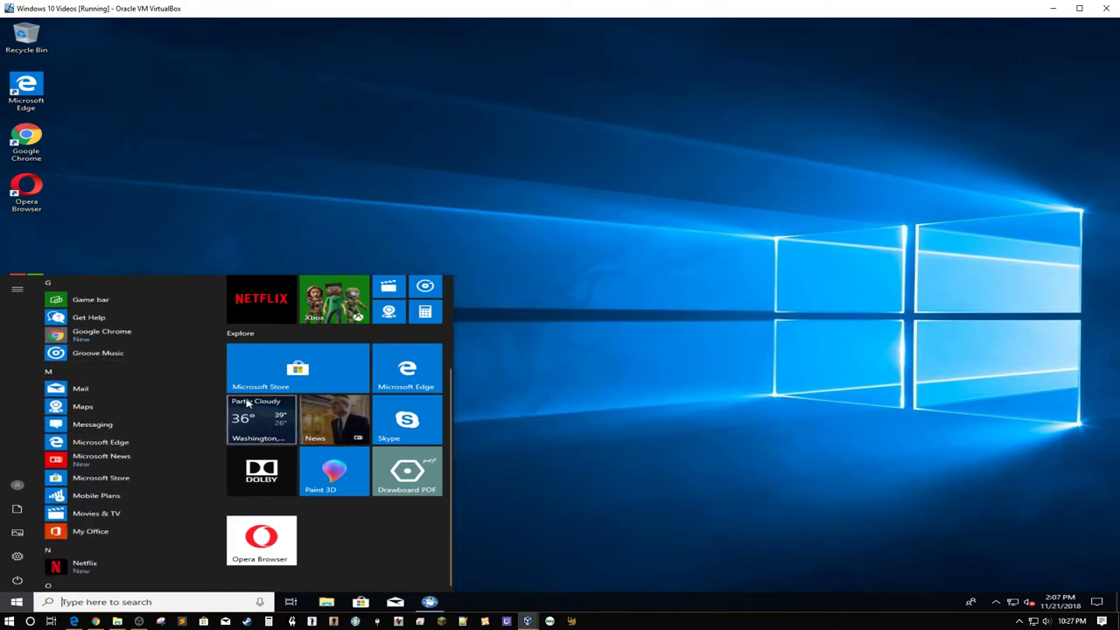
scroll(245, 412, up, 3)
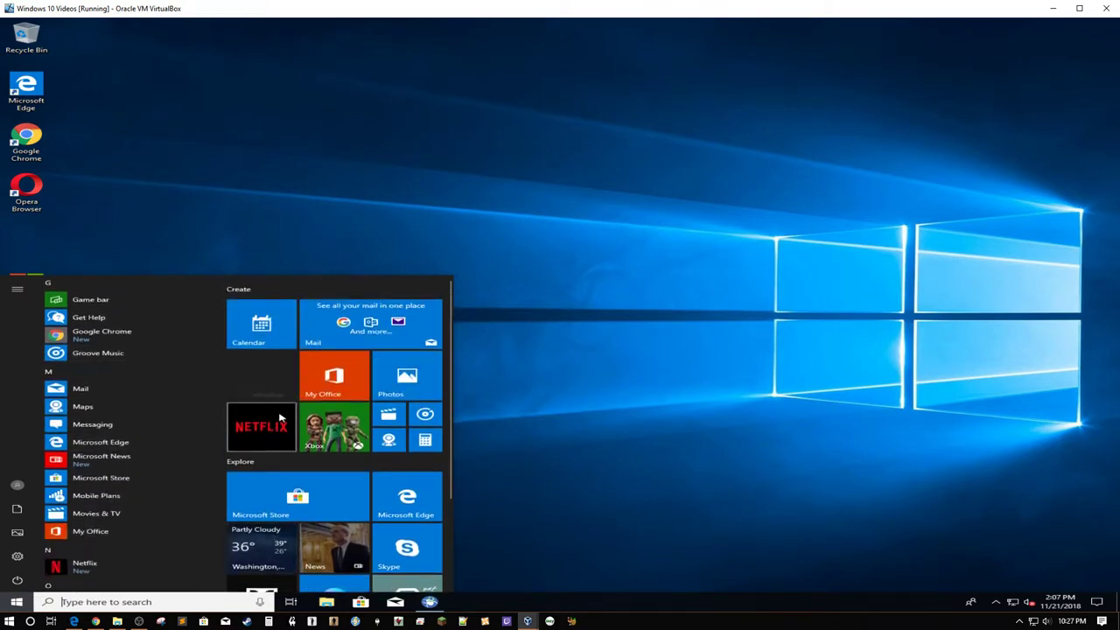
right_click(358, 444)
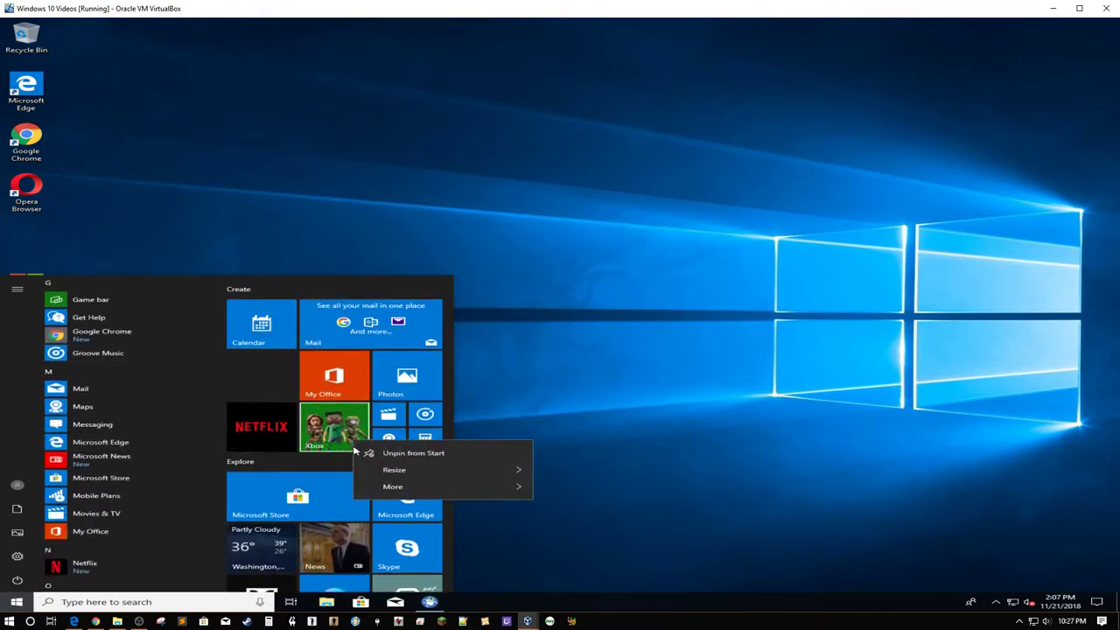
mouse_move(407, 486)
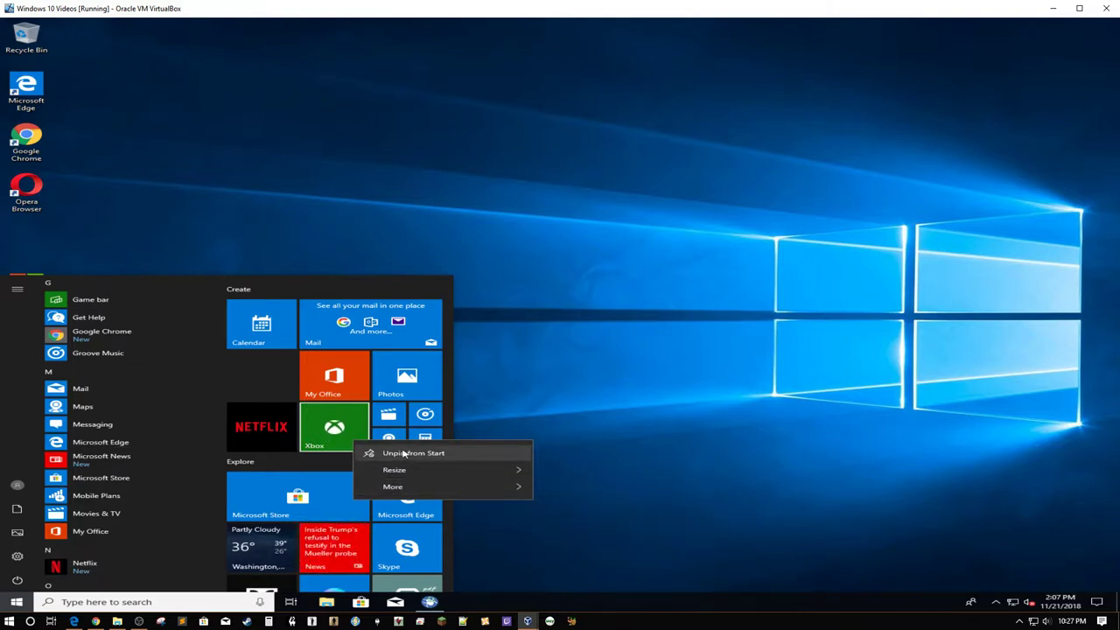
click(404, 454)
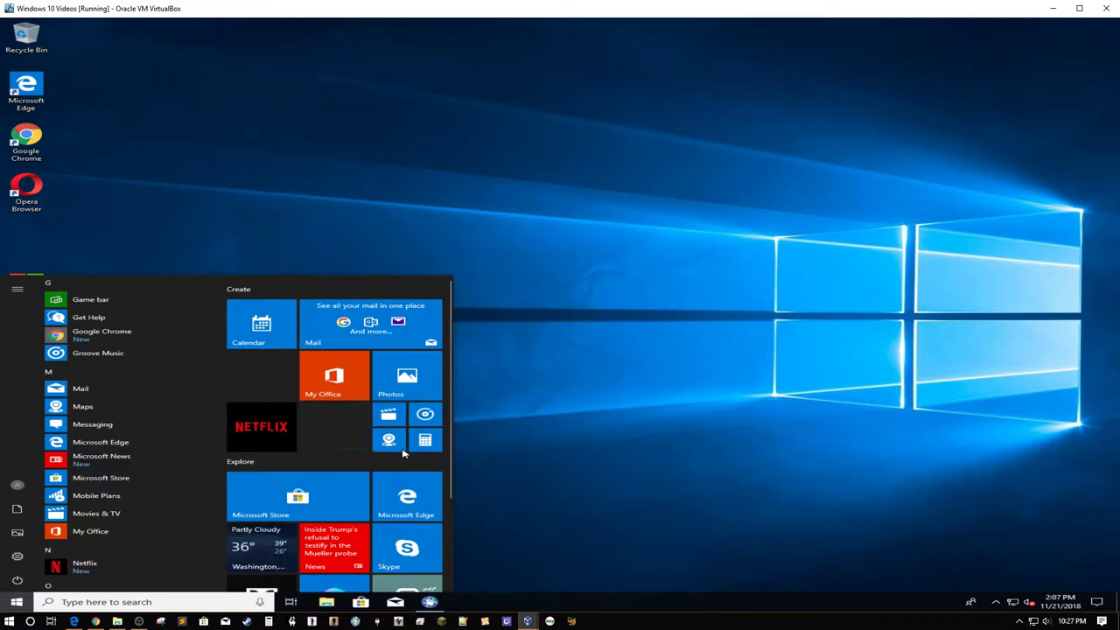
Unpin the My Office and Netflix tiles from Start.
right_click(312, 379)
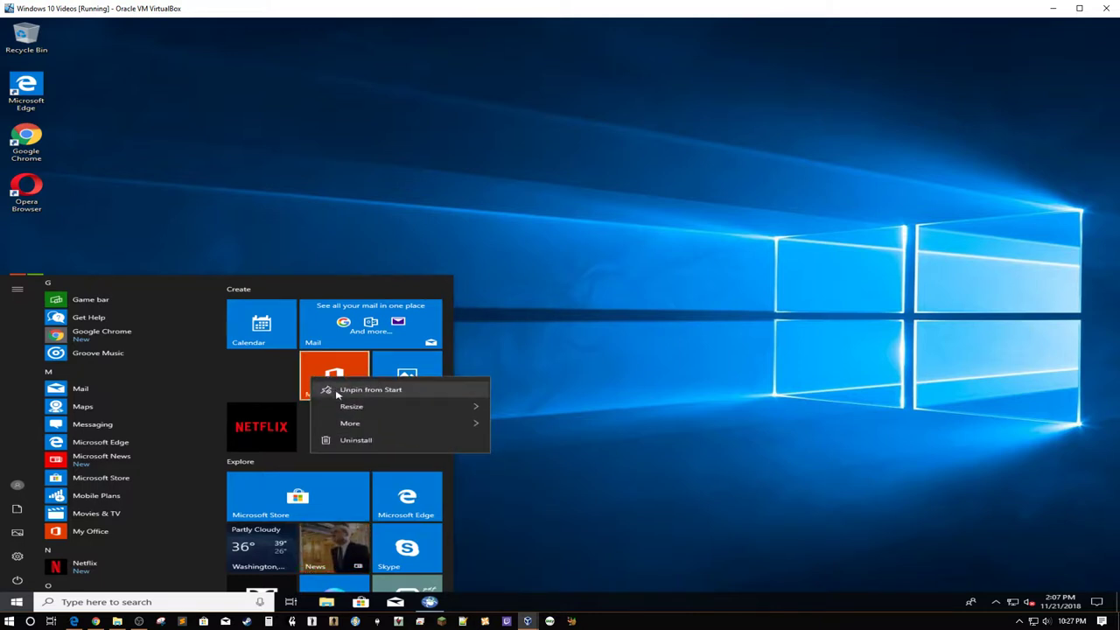
click(337, 393)
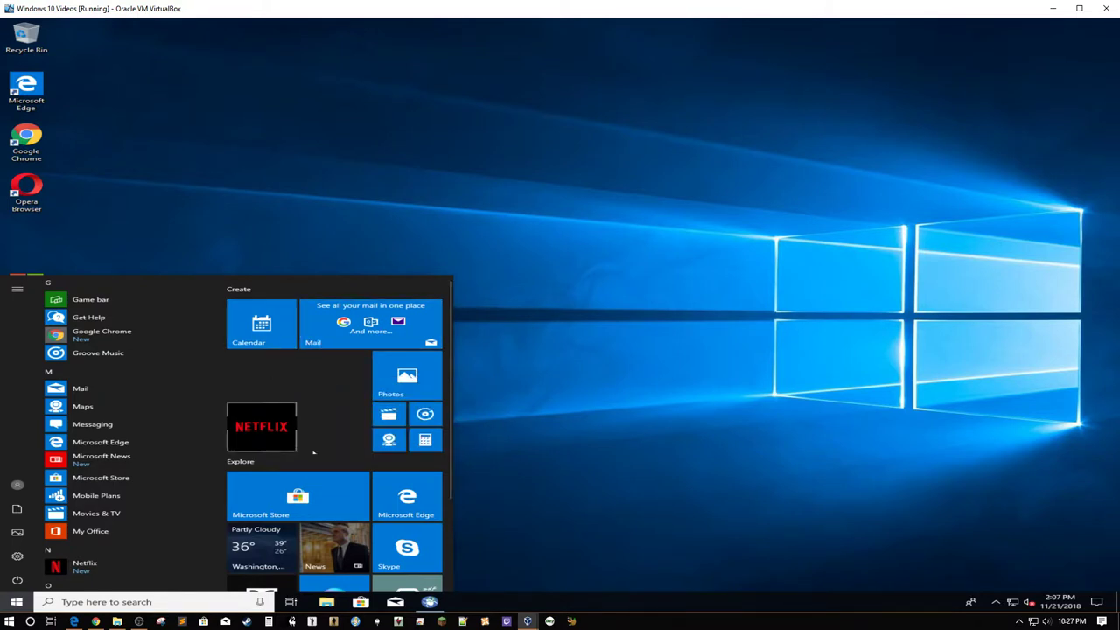
right_click(278, 427)
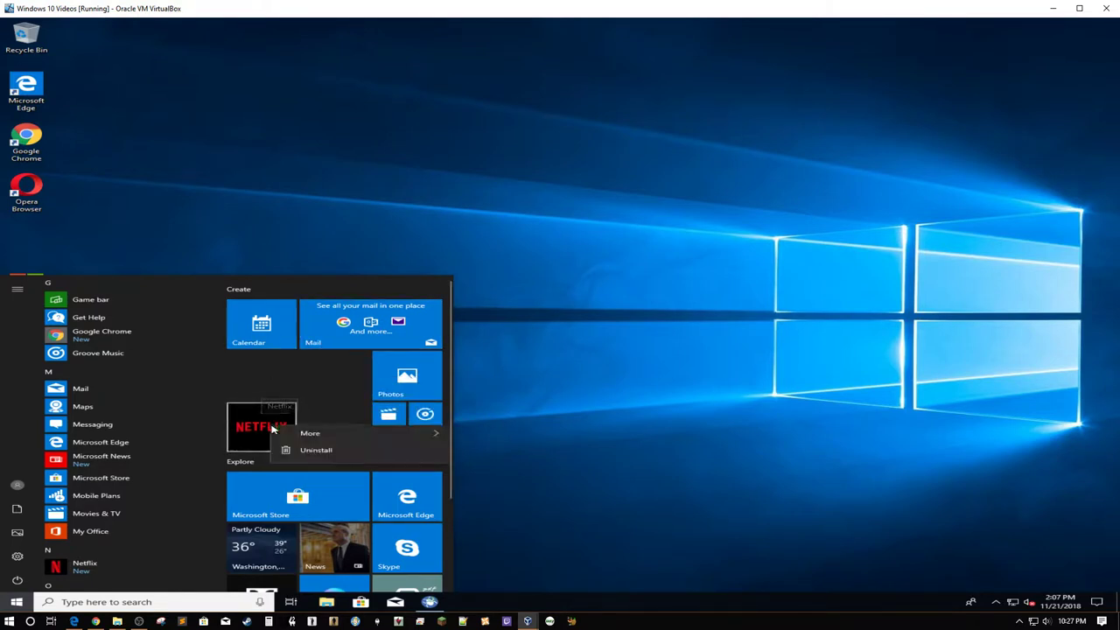
click(324, 438)
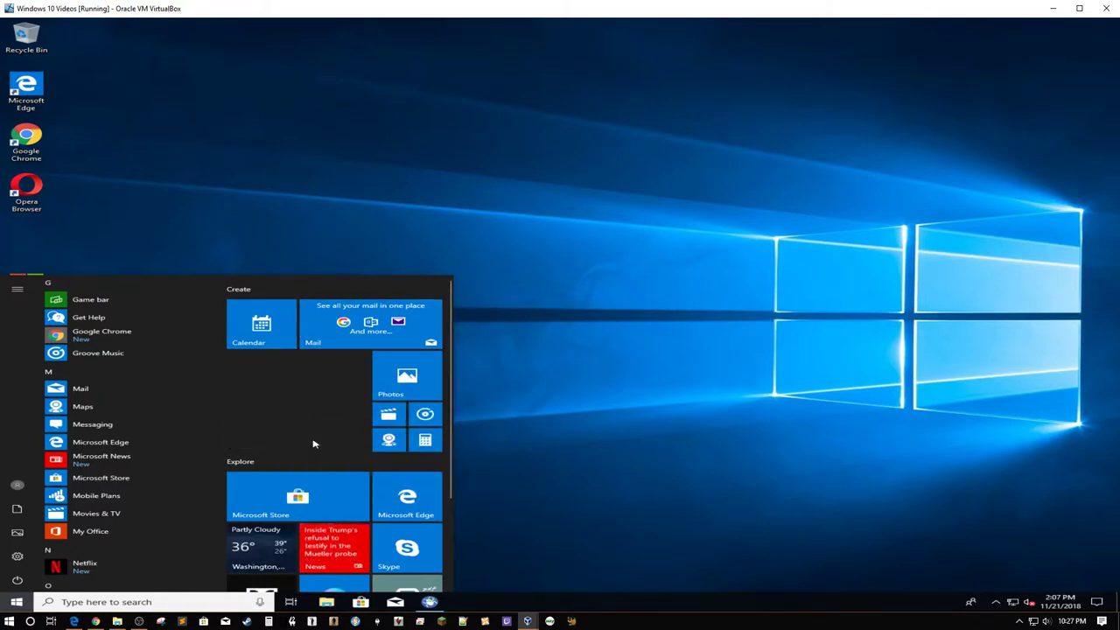
scroll(315, 446, down, 1)
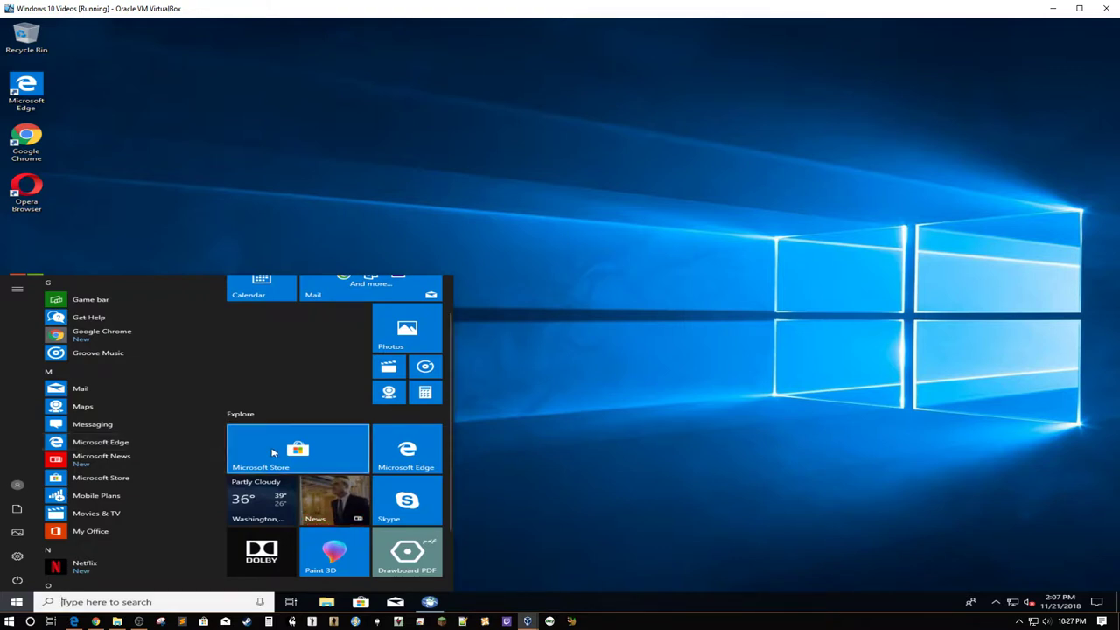
Open Microsoft Store, look through the deals, popular apps, free games and movies on its home page, and close it.
click(273, 452)
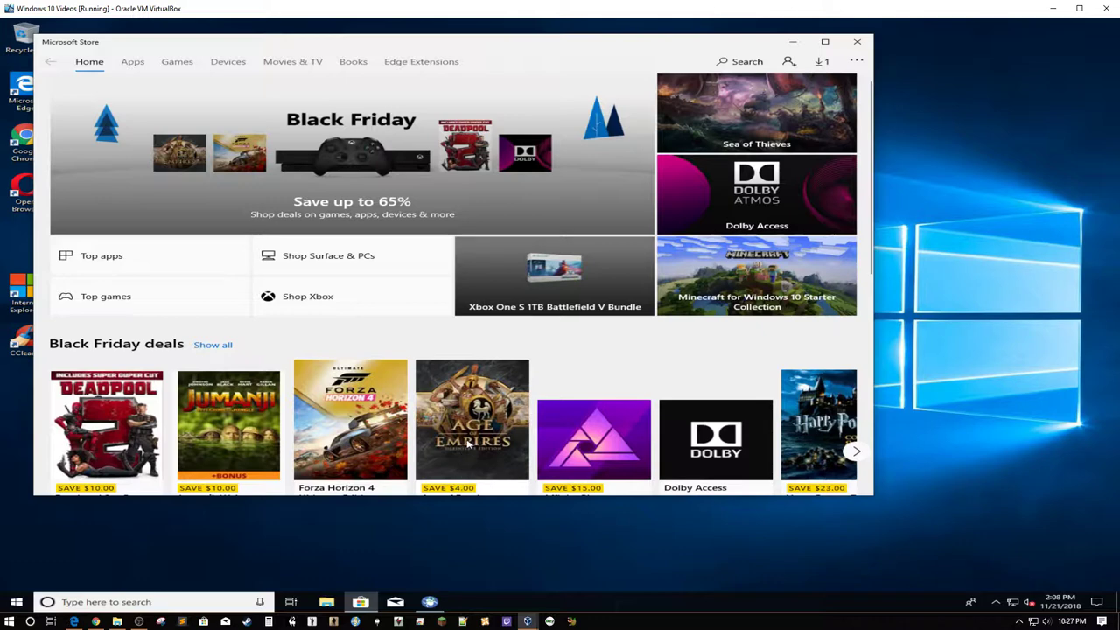
scroll(470, 443, down, 2)
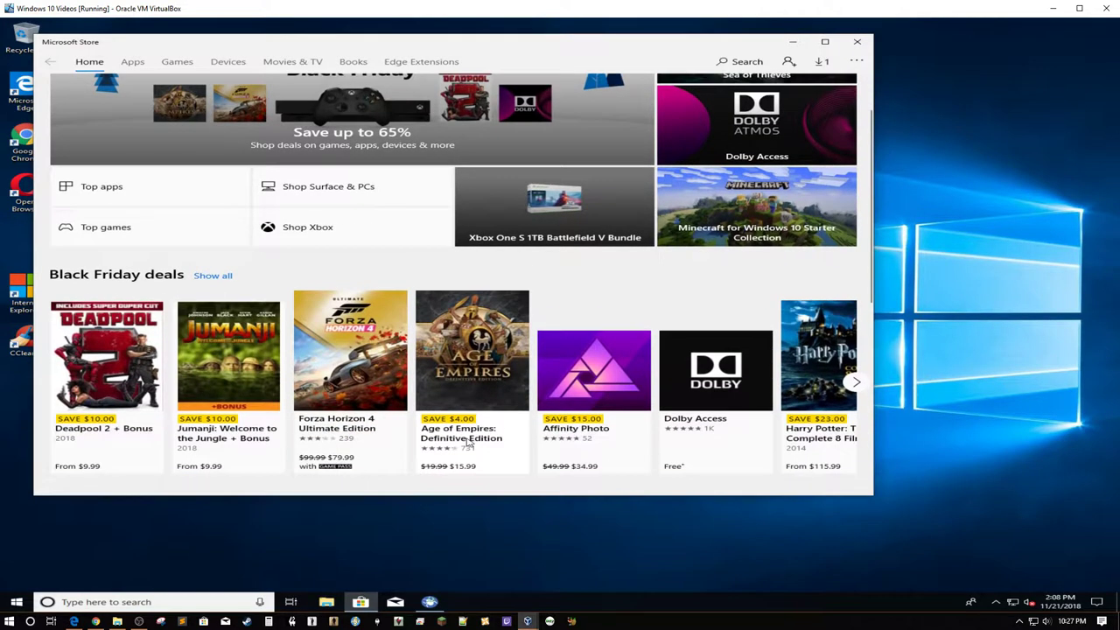
click(856, 385)
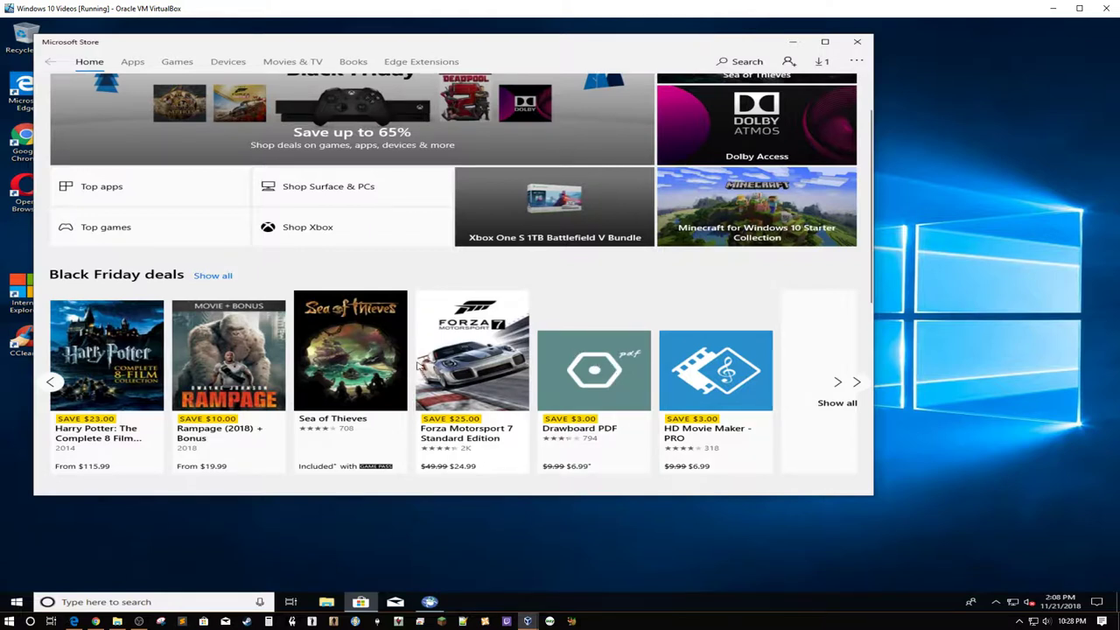
scroll(419, 366, down, 2)
scroll(418, 366, down, 5)
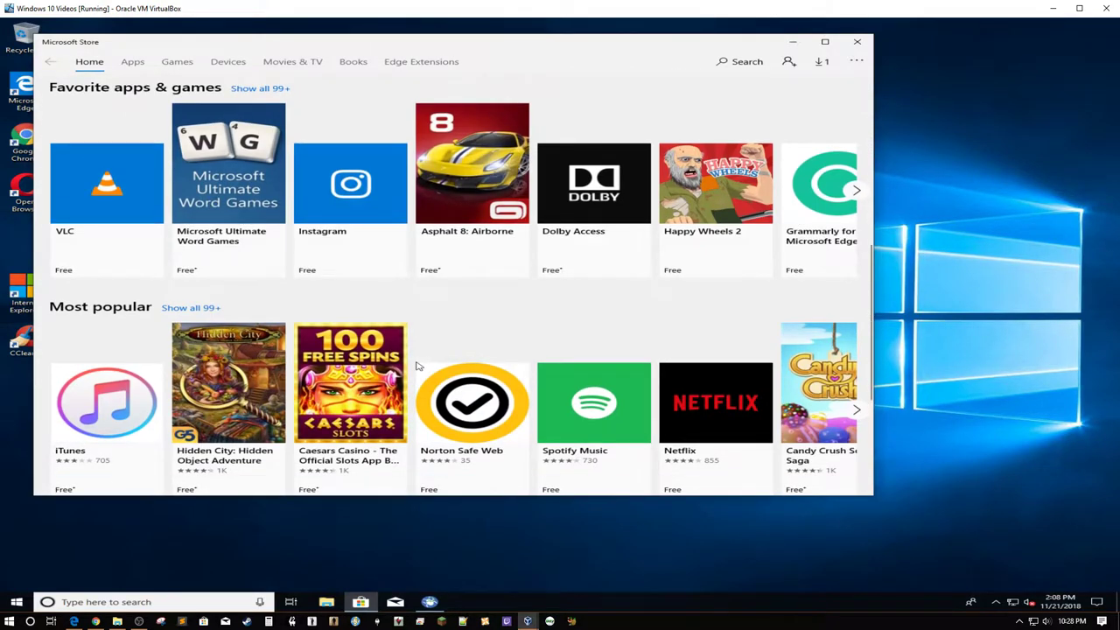
scroll(418, 366, down, 1)
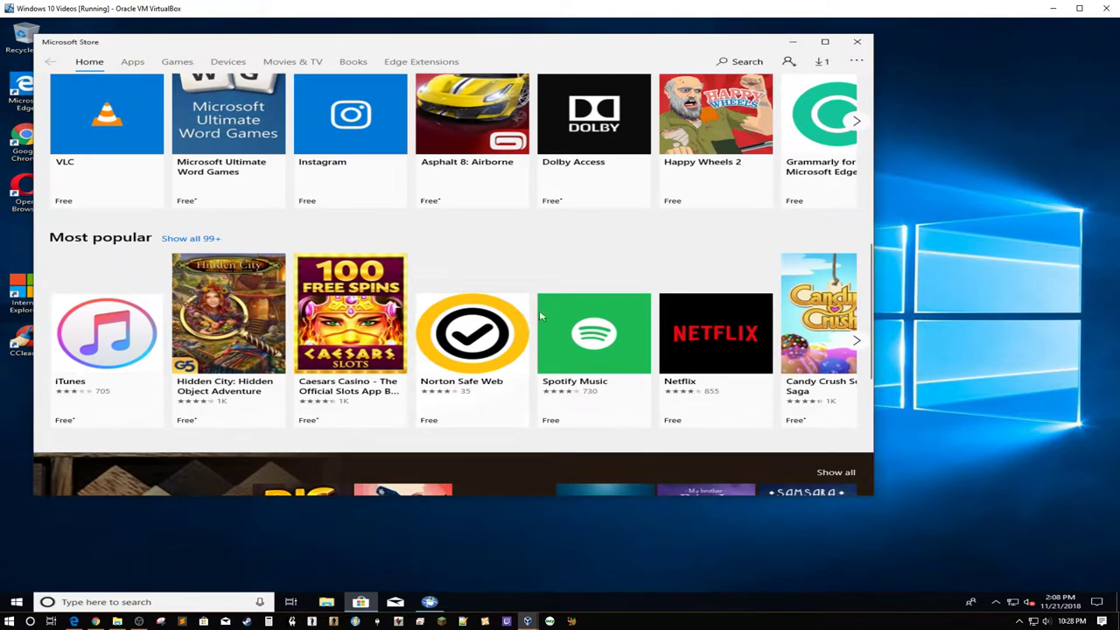
click(856, 343)
scroll(576, 312, down, 1)
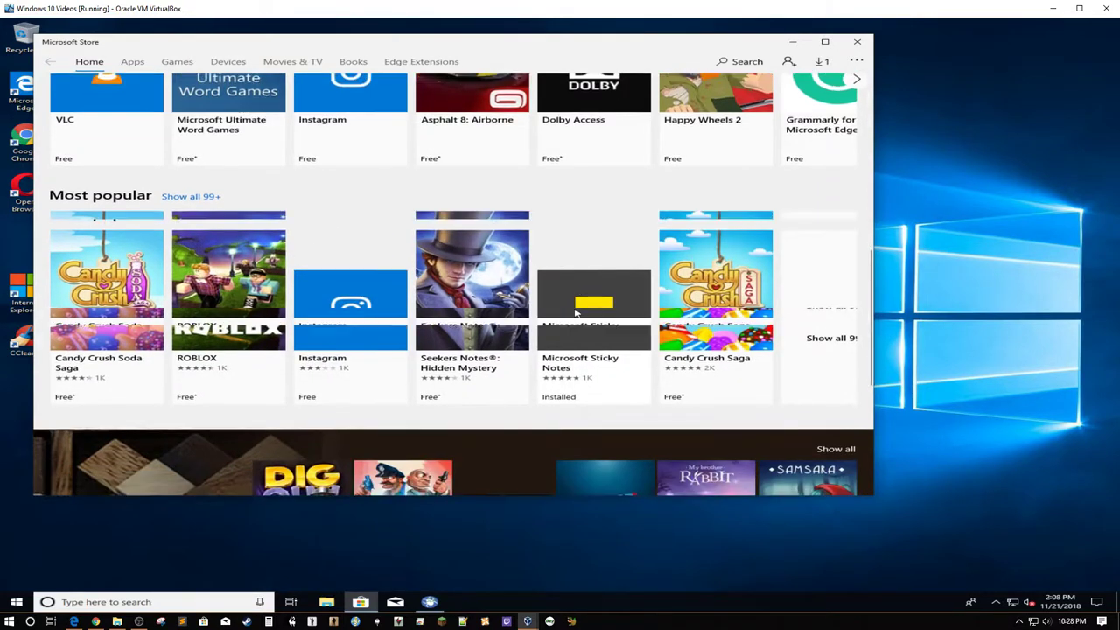
scroll(576, 312, down, 5)
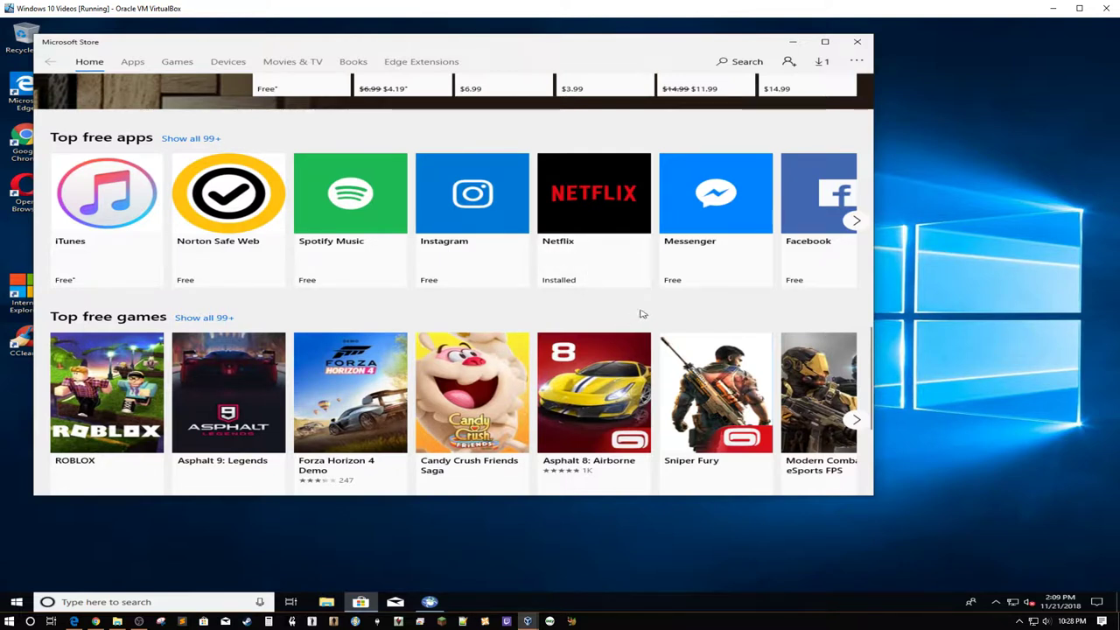
scroll(643, 313, down, 3)
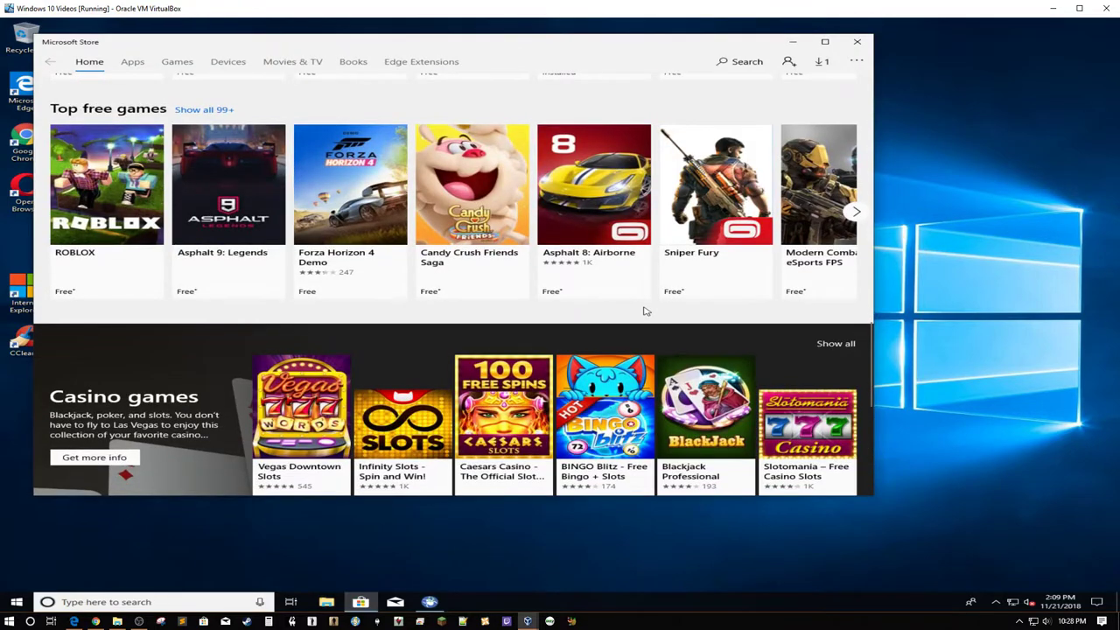
scroll(645, 311, down, 6)
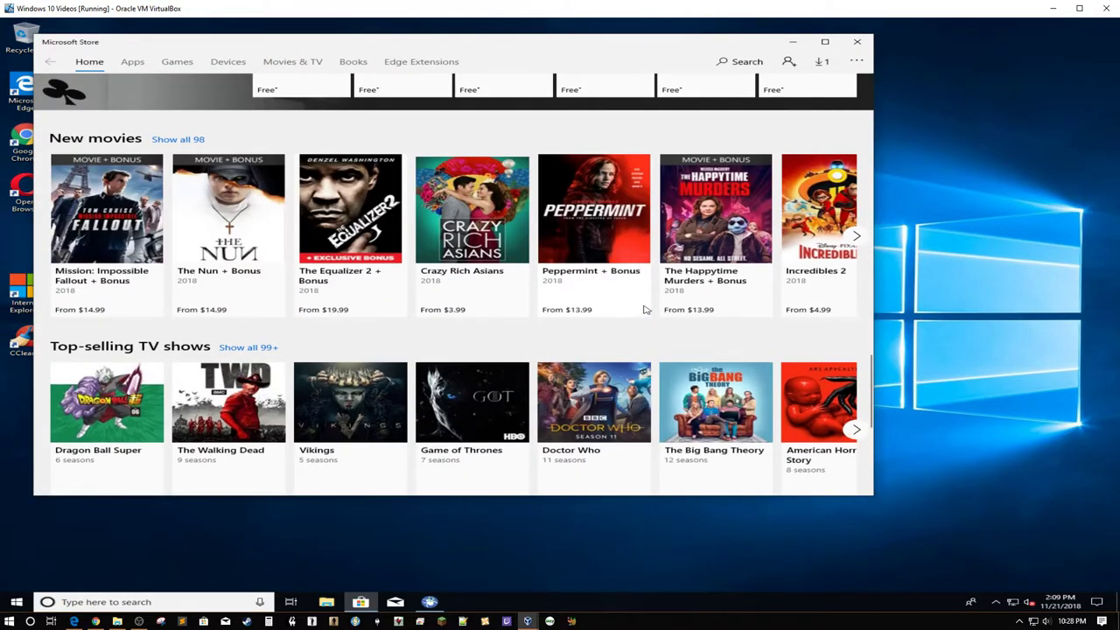
scroll(645, 302, up, 6)
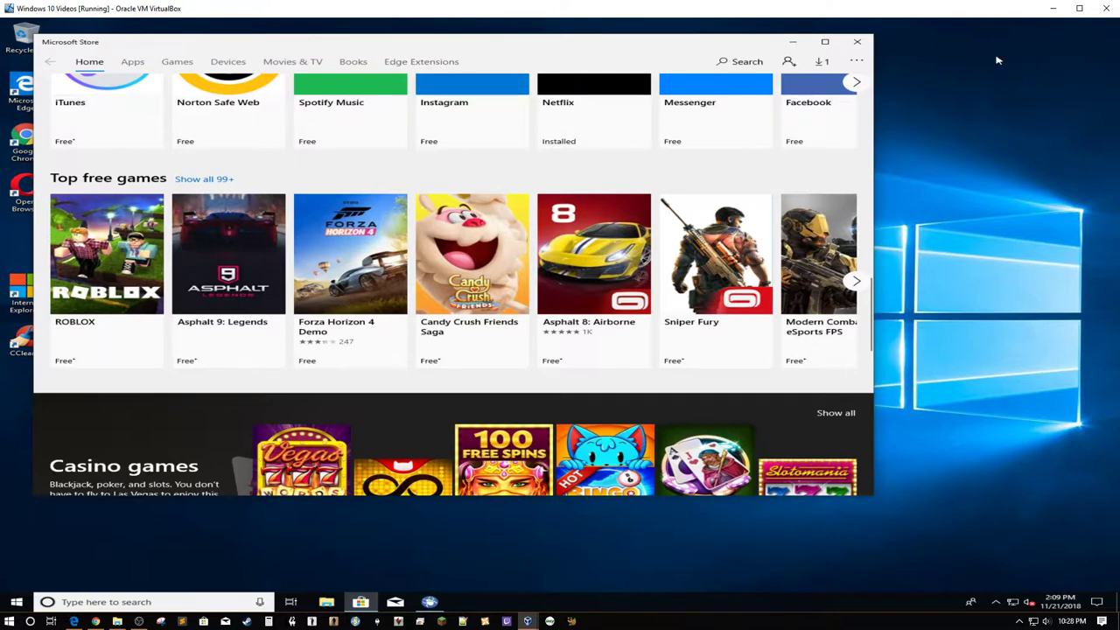
click(861, 44)
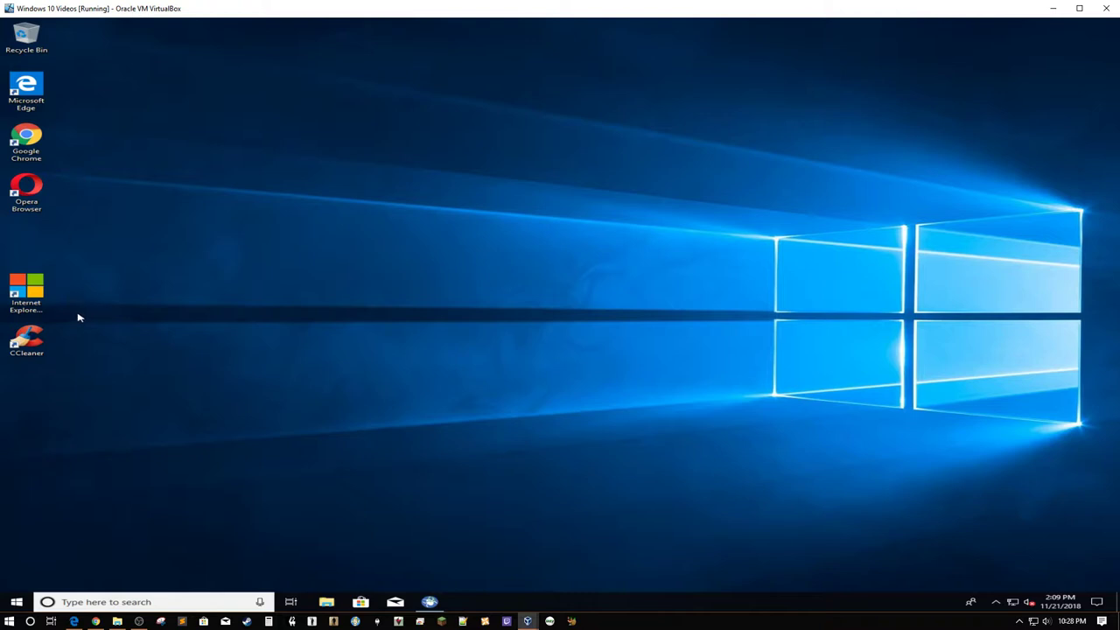
Open CCleaner, analyze the PC with the preselected Windows and Applications cleaning options, and delete the files found.
click(28, 343)
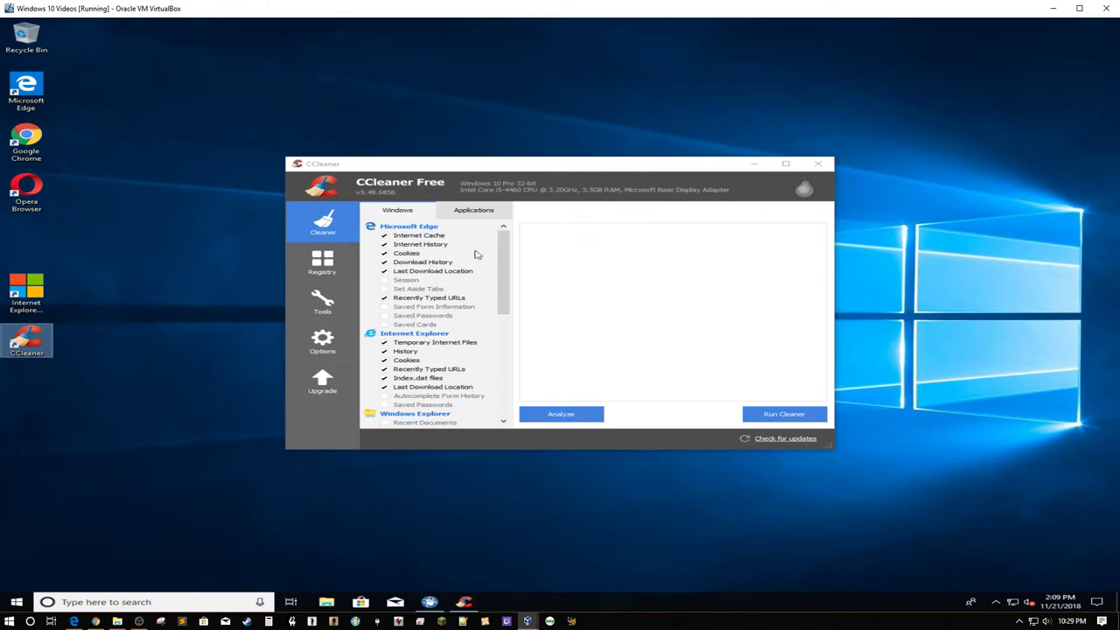
drag(503, 251, 516, 232)
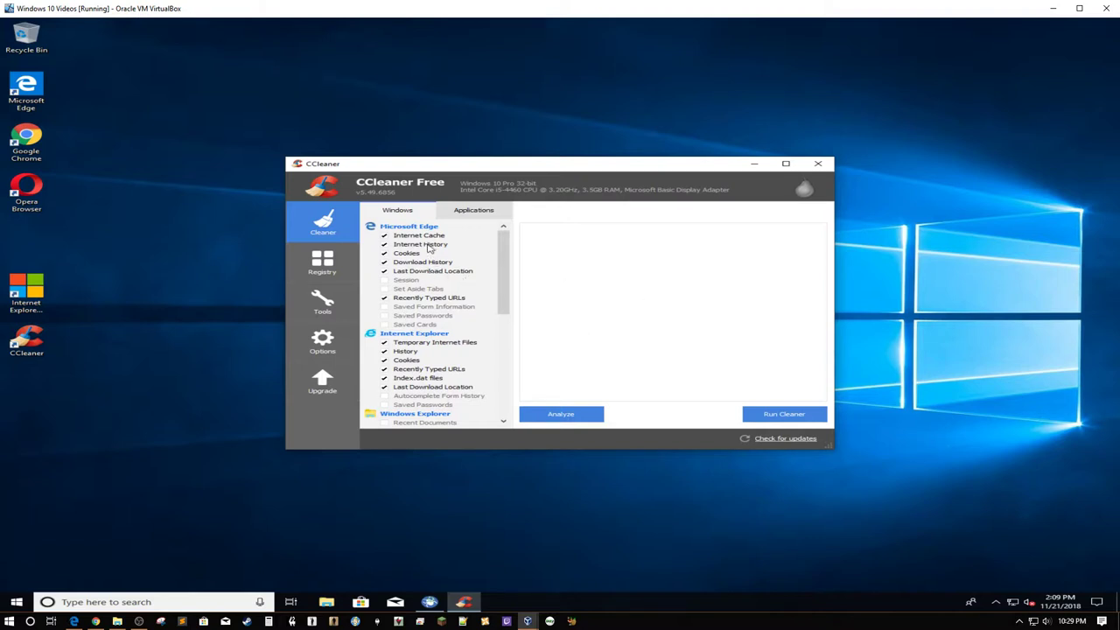
click(464, 215)
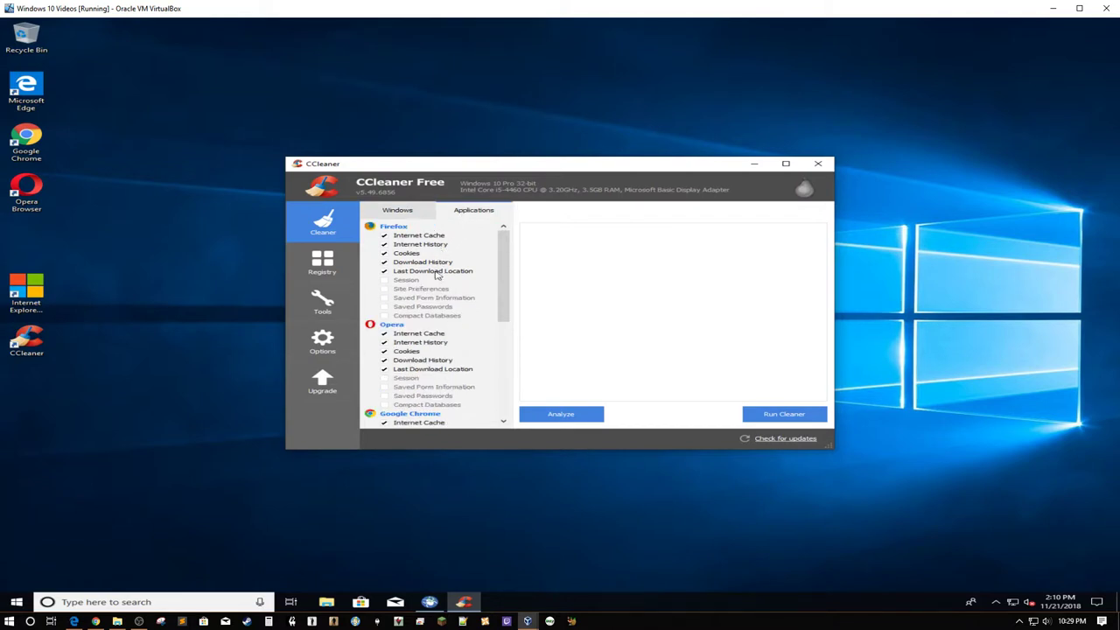
scroll(438, 270, down, 1)
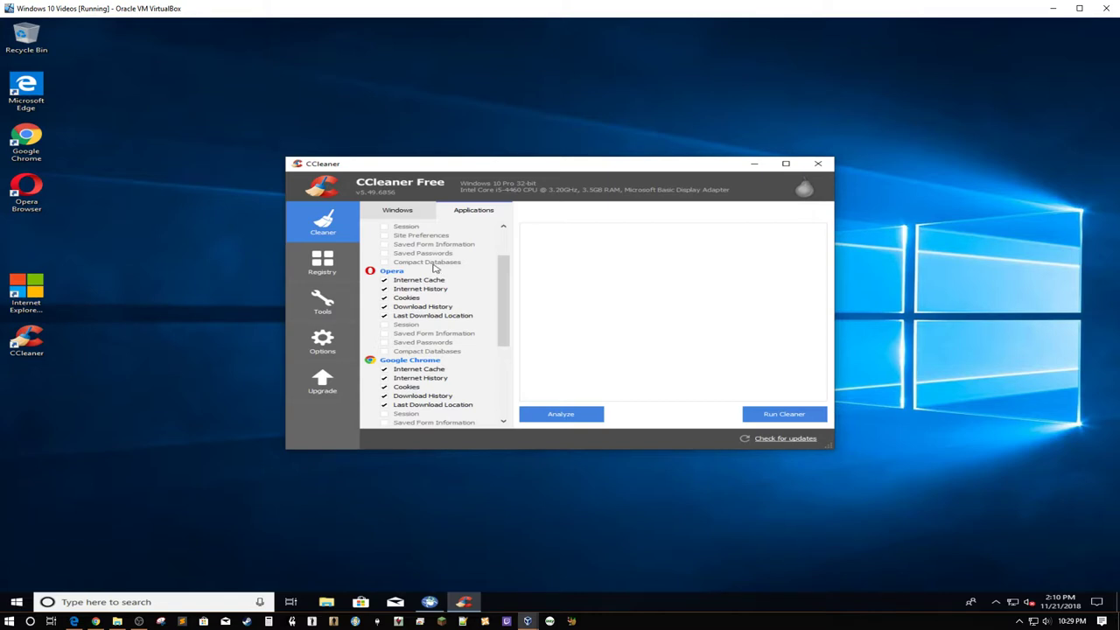
scroll(435, 269, down, 3)
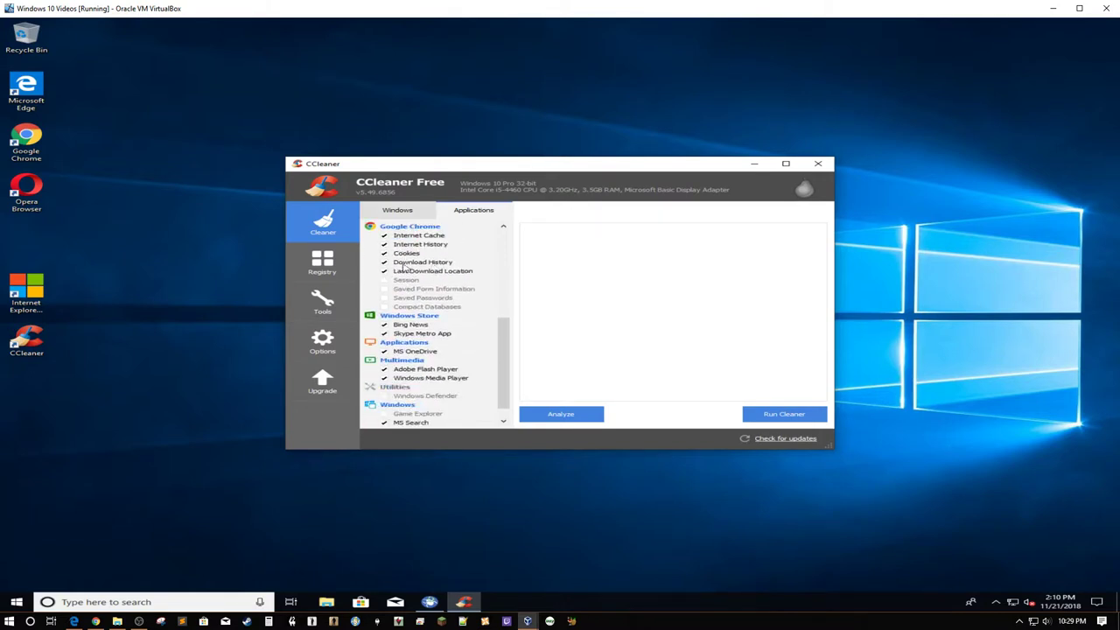
click(405, 214)
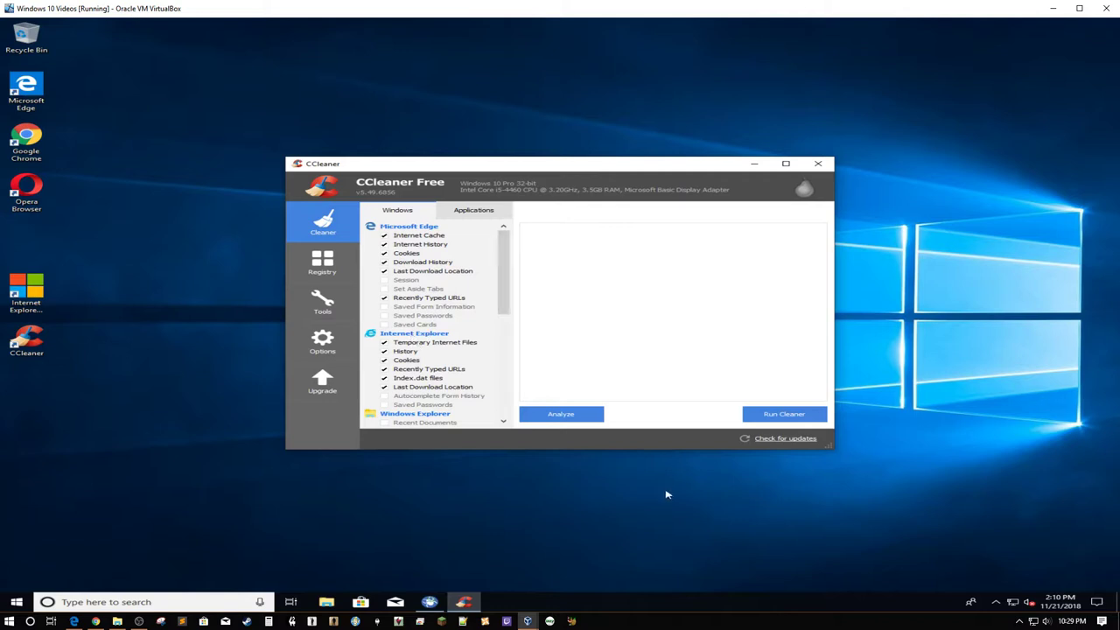
click(543, 415)
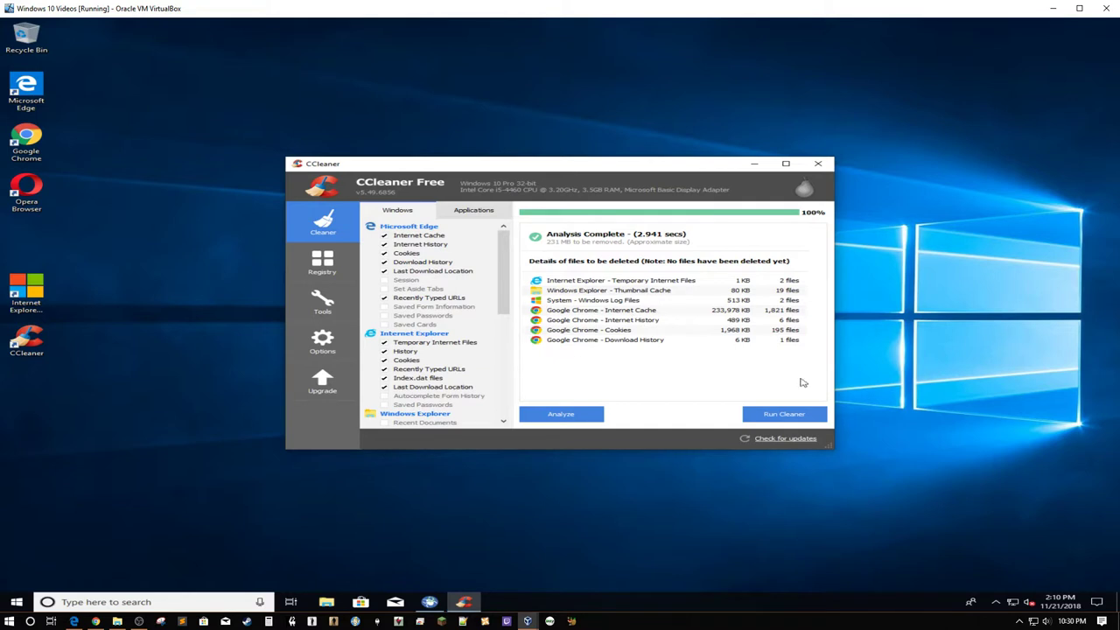
click(797, 419)
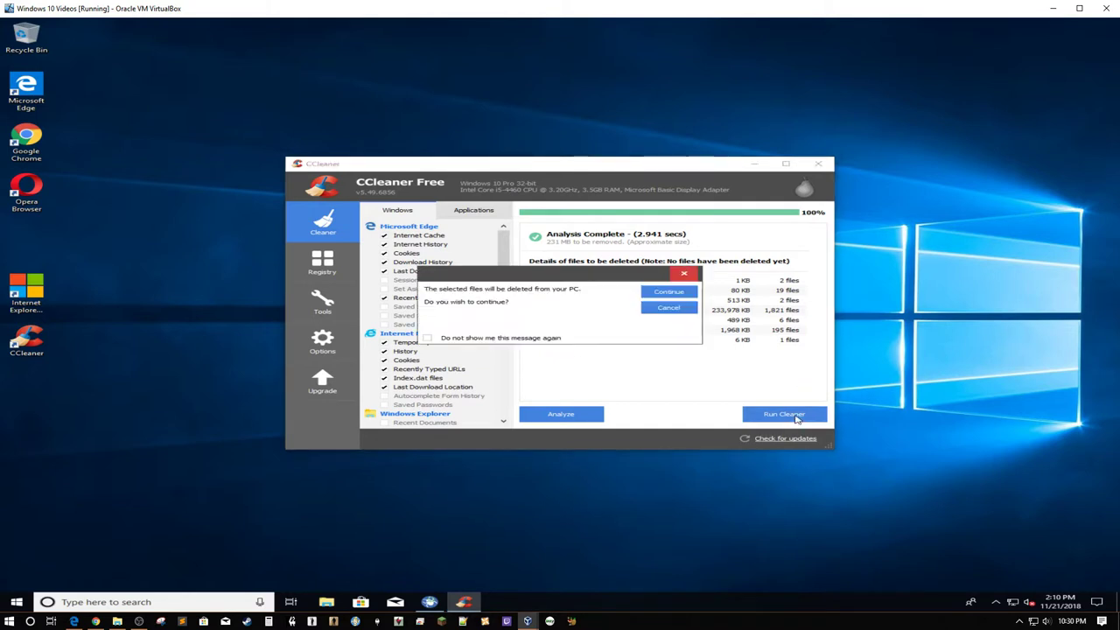
click(669, 293)
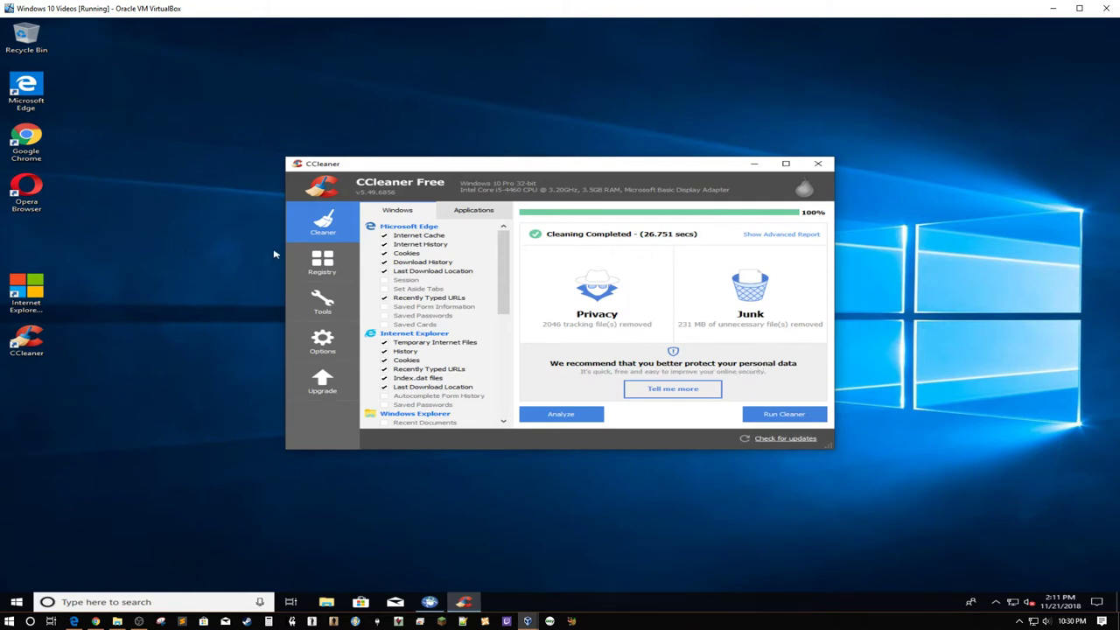
Scan the registry for issues in CCleaner and save a registry backup as cc_20181121_141203 in the reg edit folder.
click(337, 267)
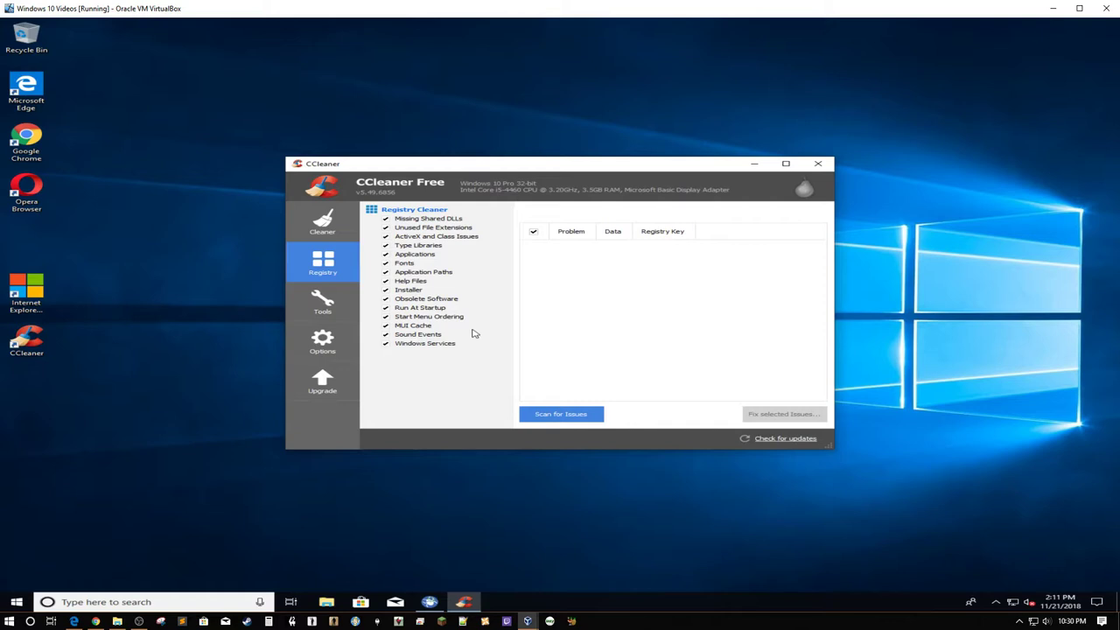
click(560, 415)
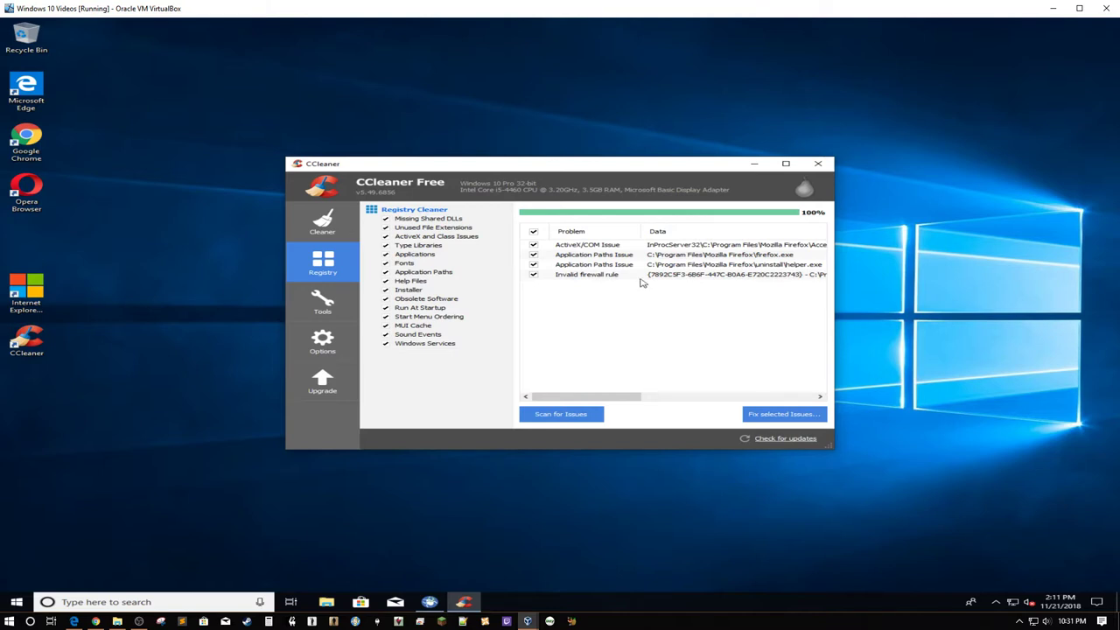
click(814, 416)
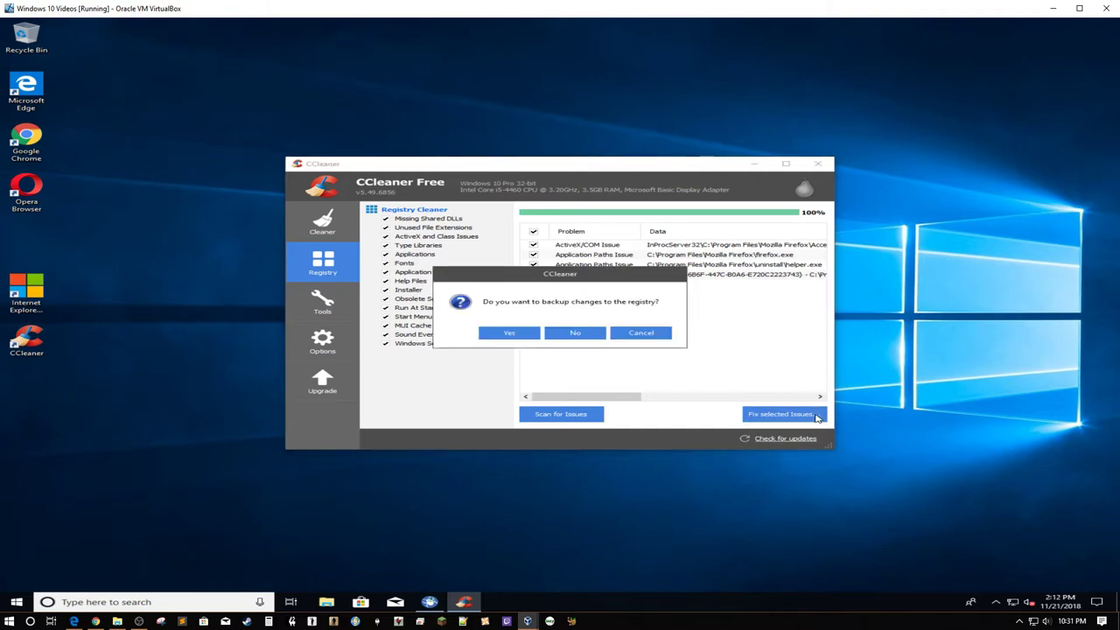
click(513, 334)
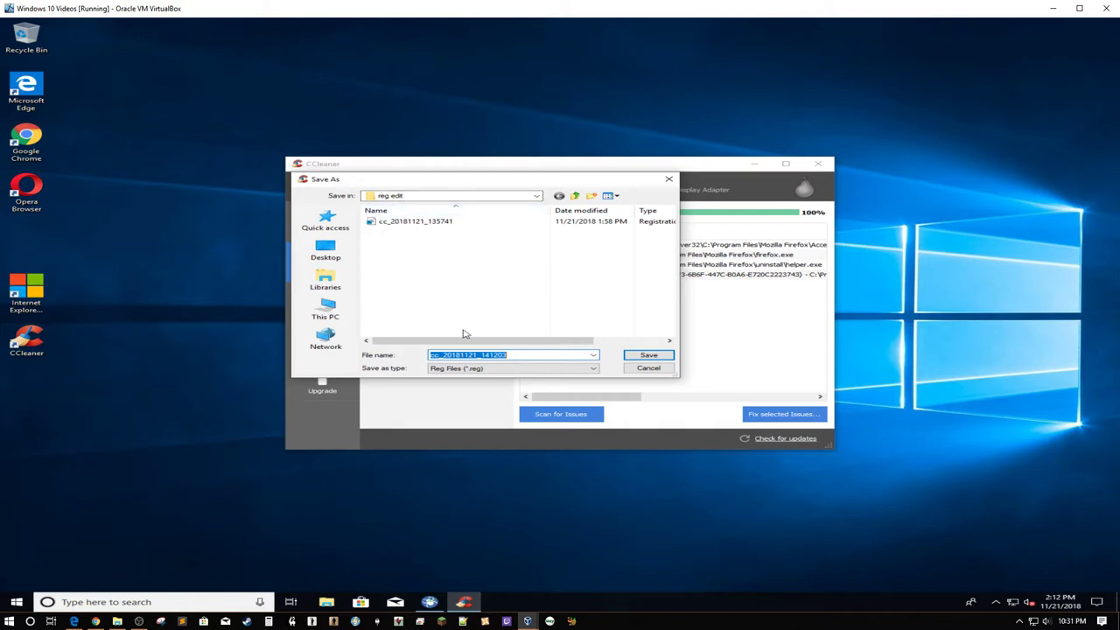
click(649, 356)
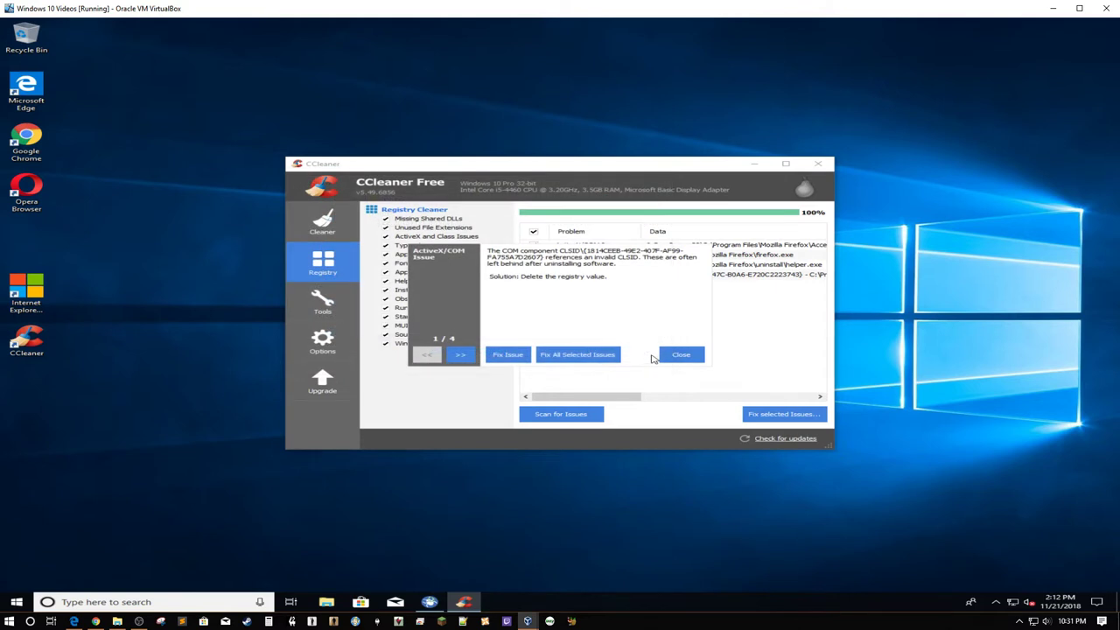
Fix all selected registry issues and close CCleaner.
click(603, 356)
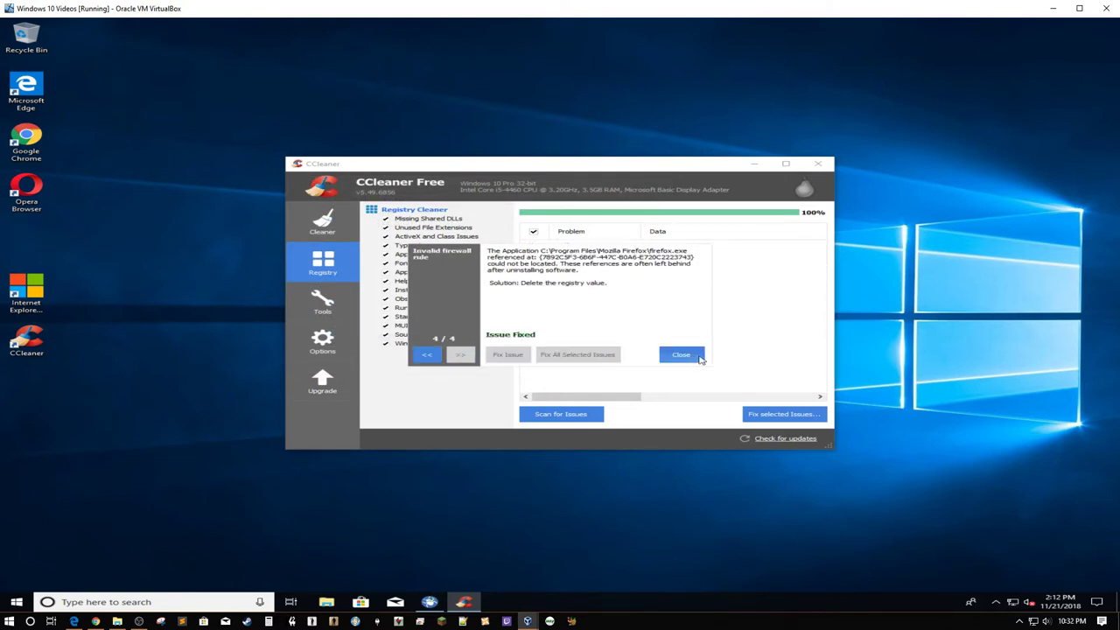
click(681, 355)
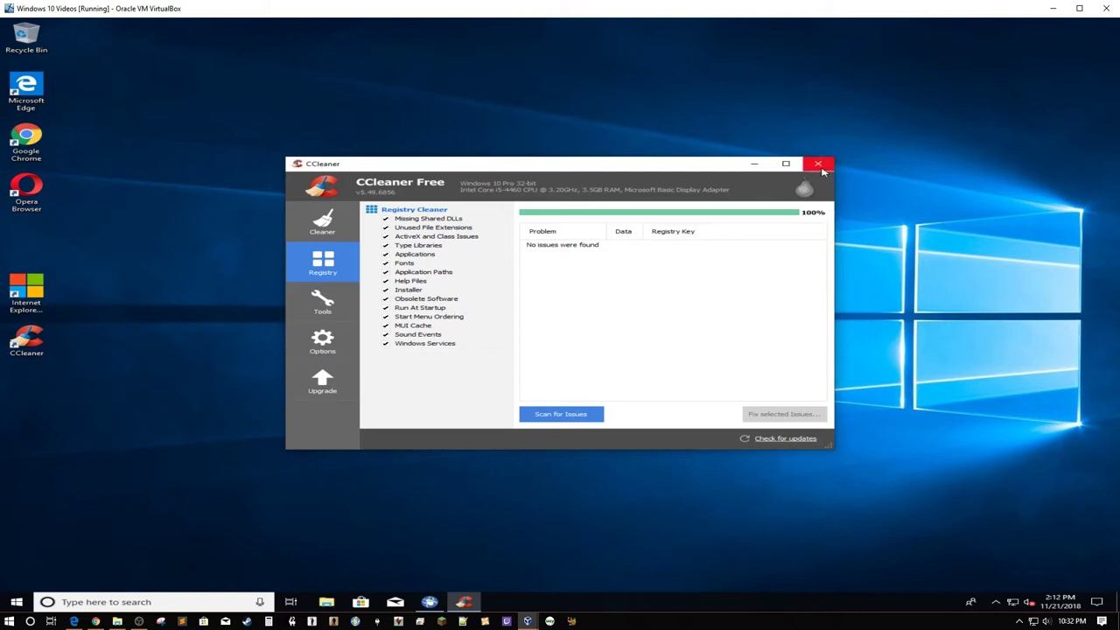
click(818, 165)
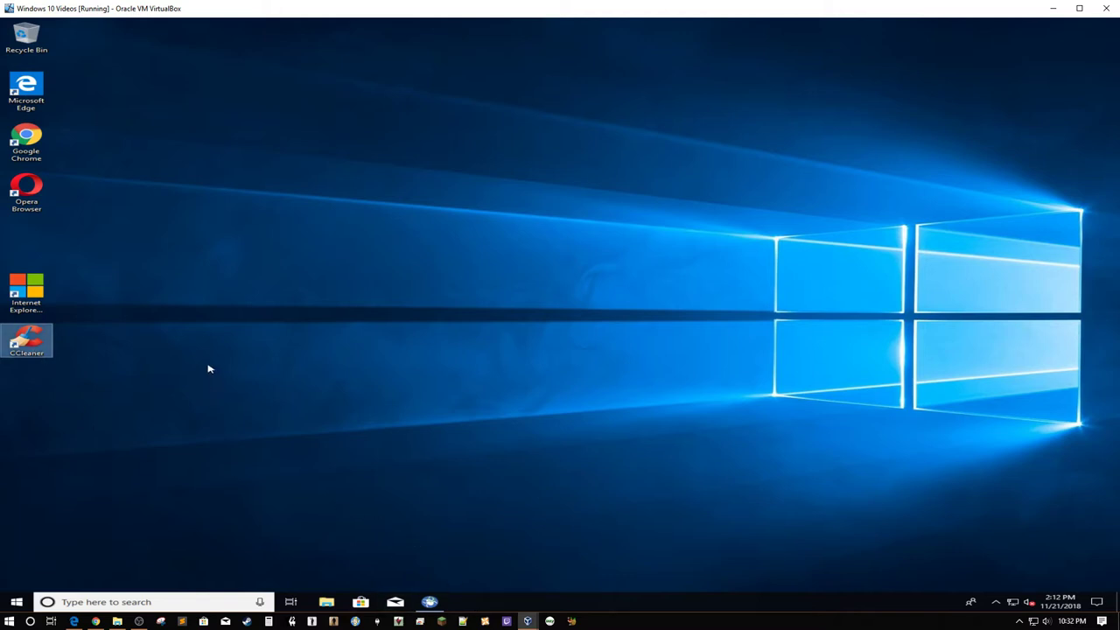
Switch to Google Chrome and go to piriform.com.
click(18, 155)
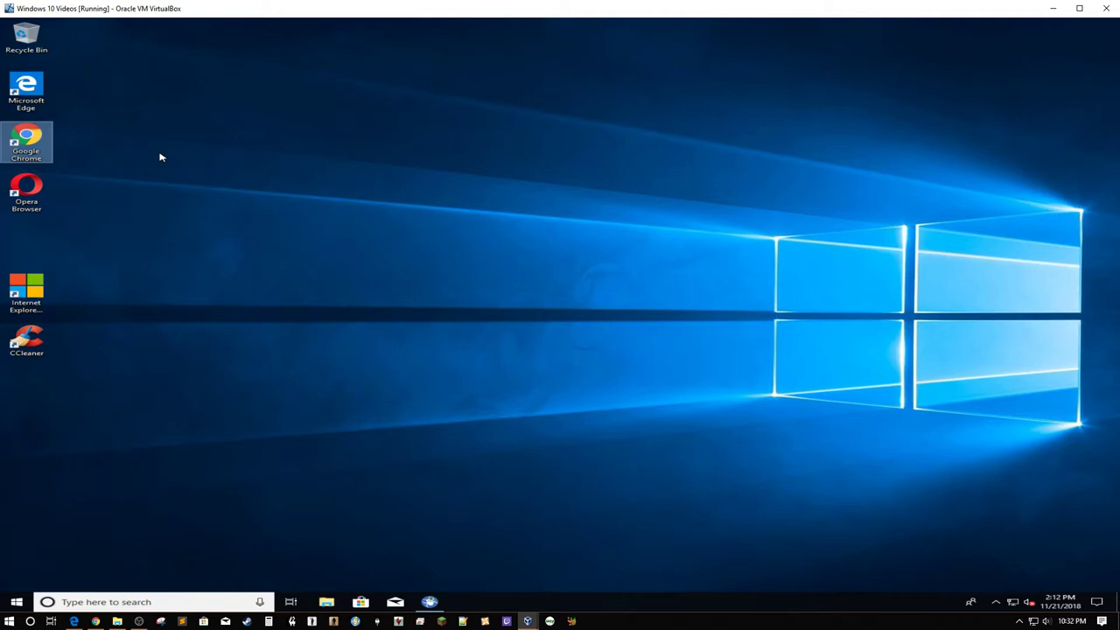
double_click(29, 149)
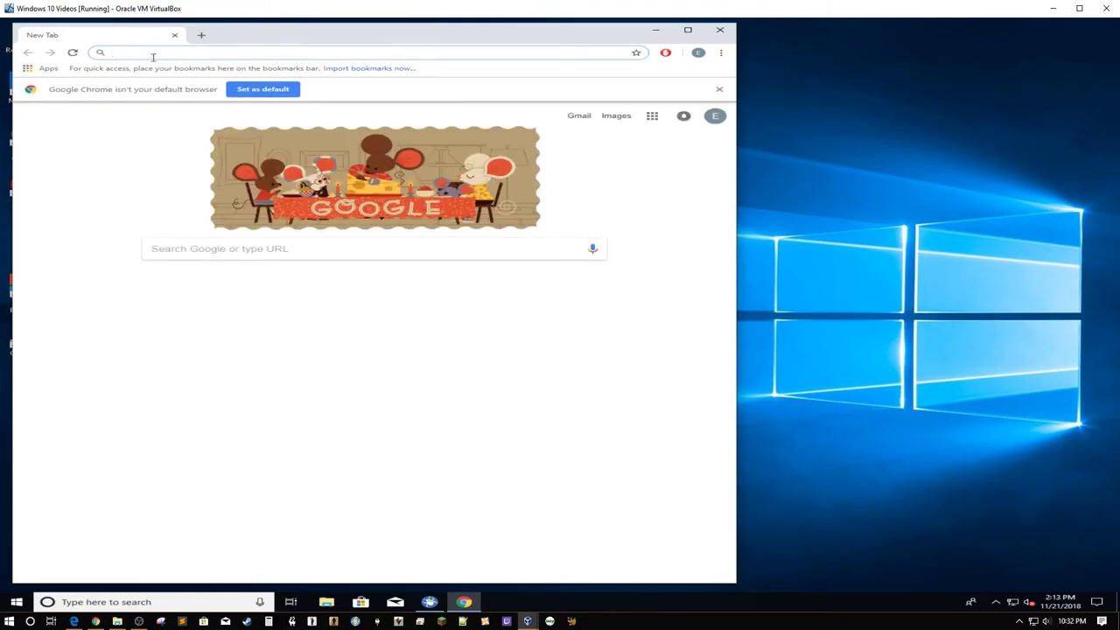
text(piri)
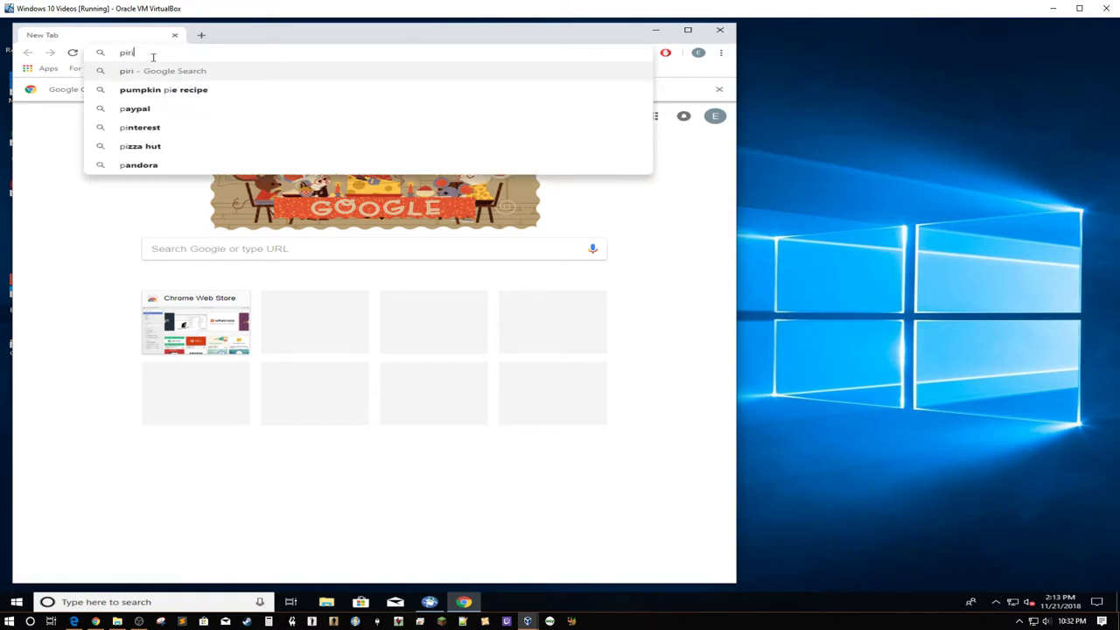
text(form.com)
key(Return)
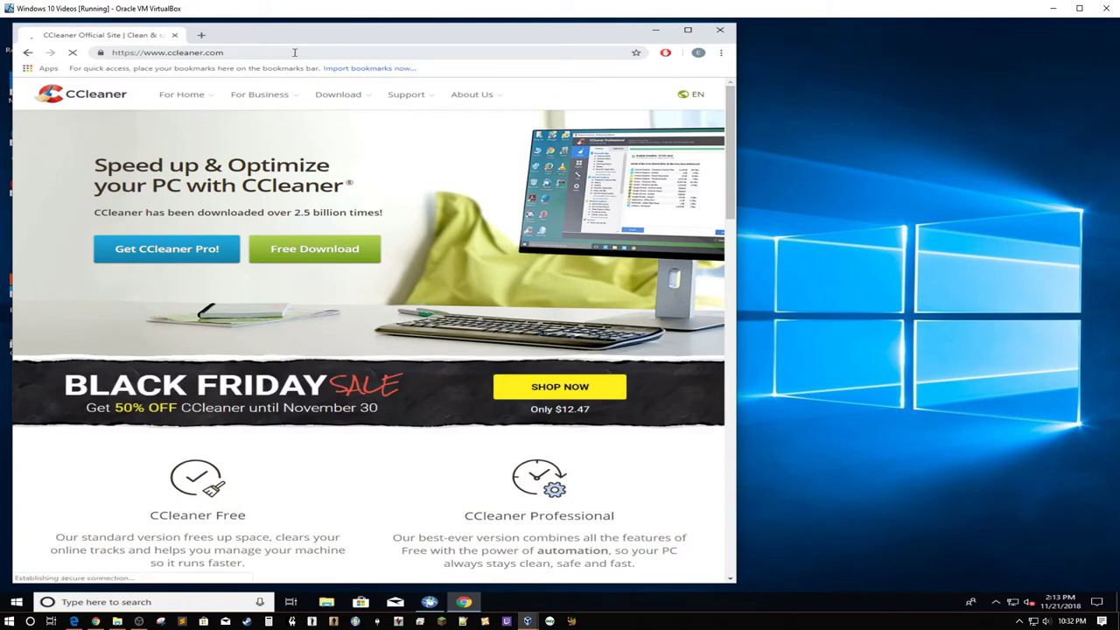
View the Defraggler download page and the Recuva download page on the CCleaner website.
mouse_move(355, 105)
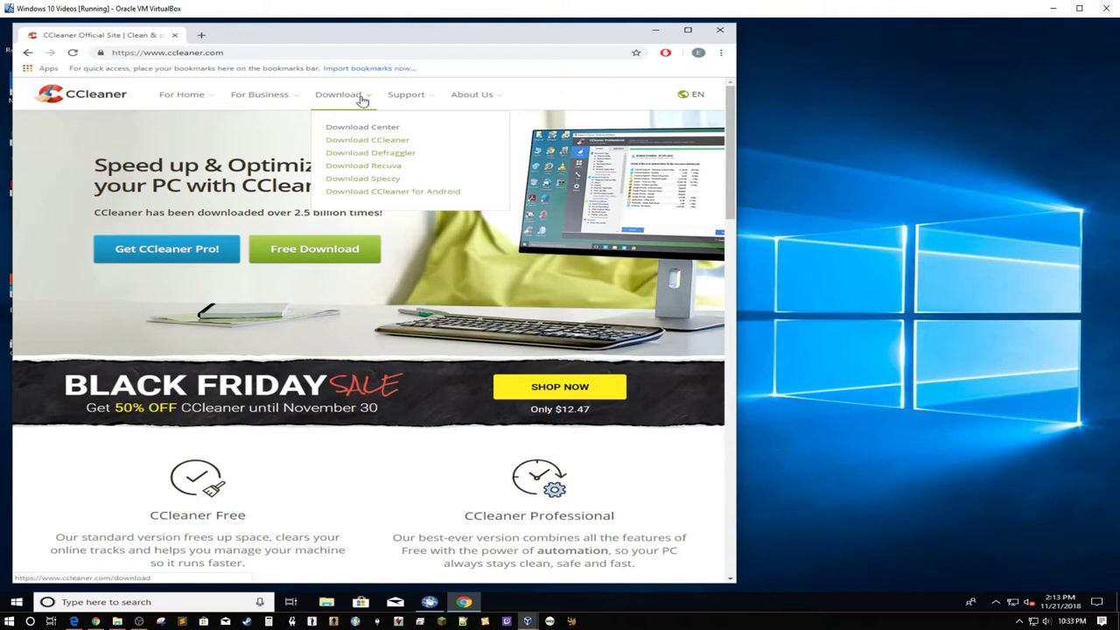
click(375, 153)
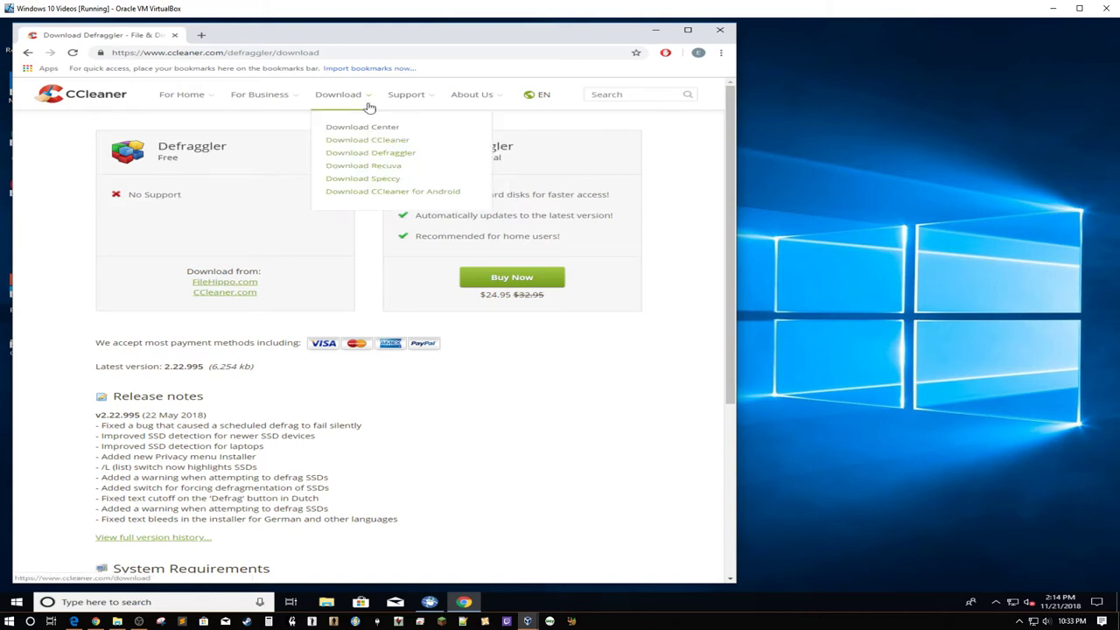
click(378, 168)
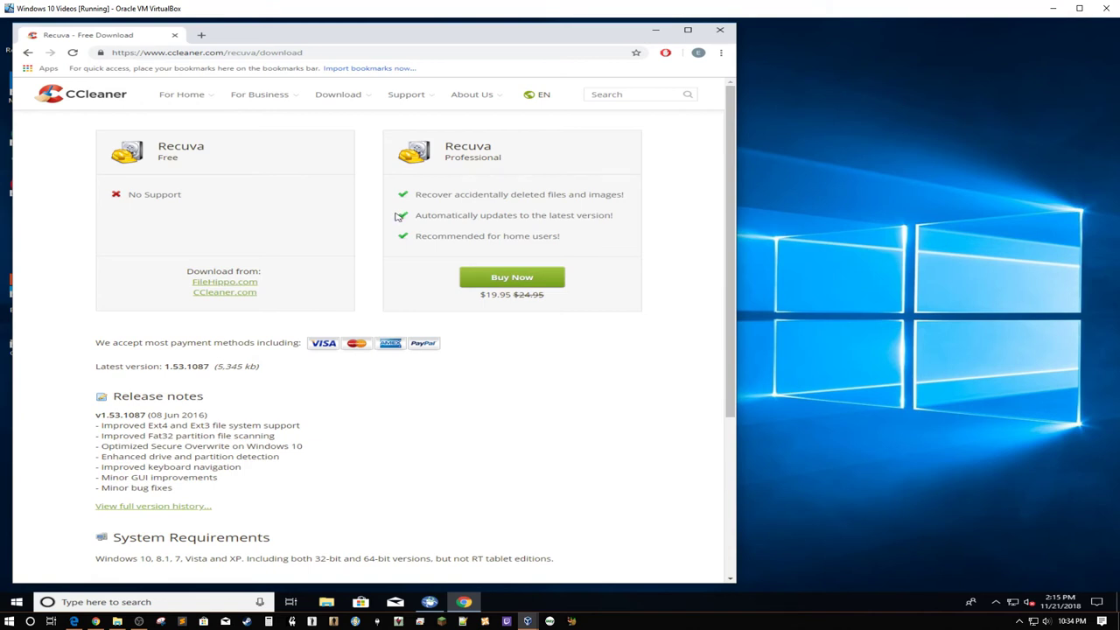
Look through the release notes, system requirements and builds sections on the Recuva download page.
scroll(405, 245, down, 1)
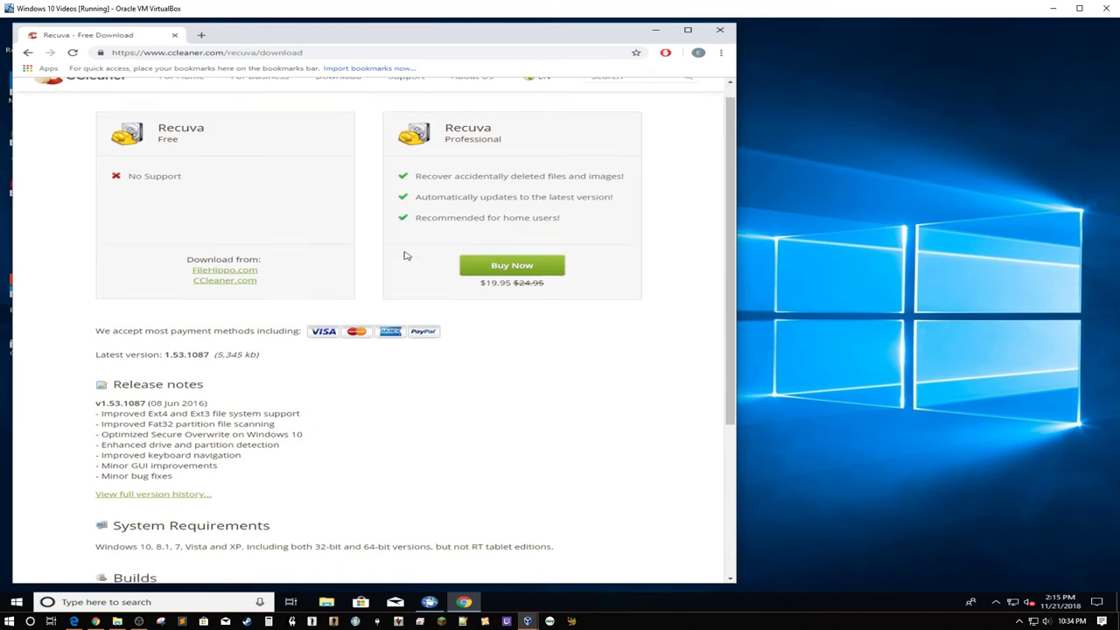
scroll(405, 255, down, 1)
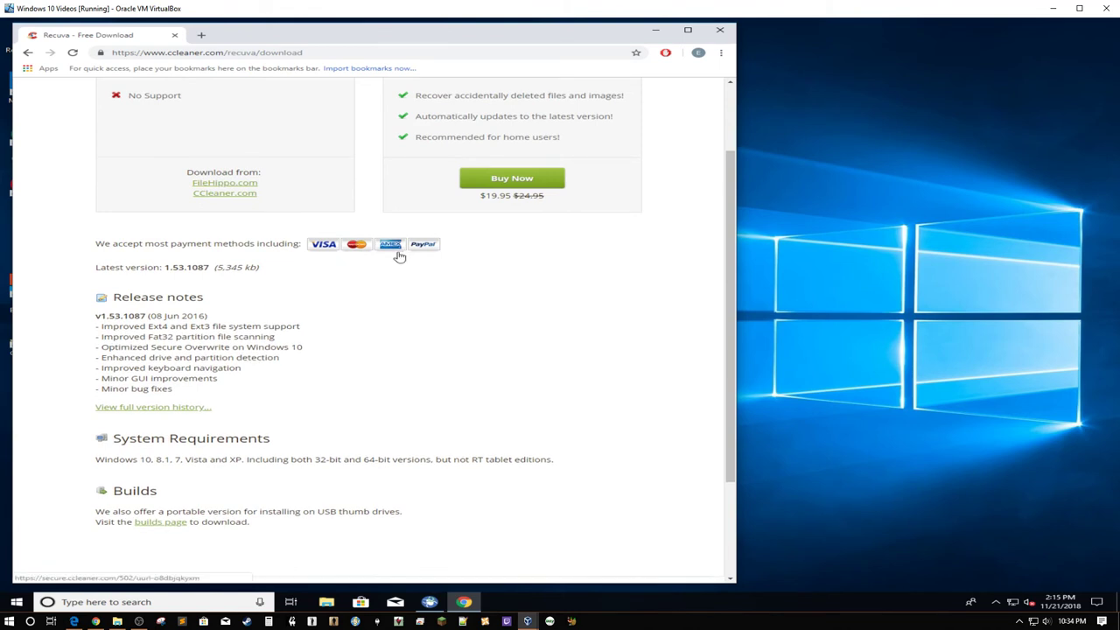
scroll(365, 260, down, 2)
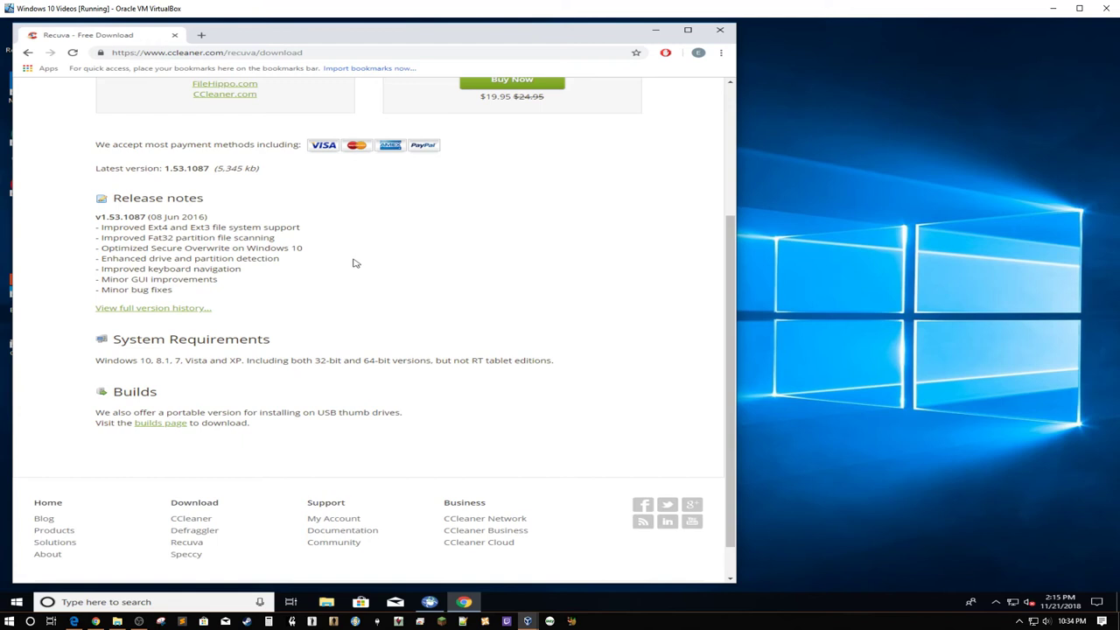
scroll(355, 263, up, 4)
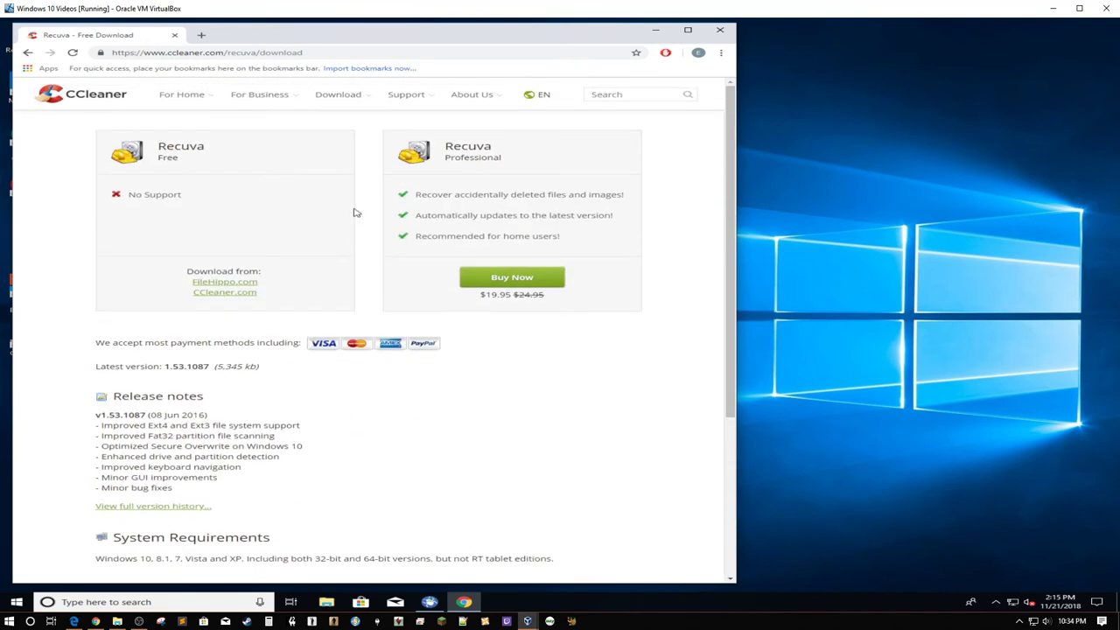
Open the Speccy download page on the CCleaner website and review its release notes, system requirements and builds.
mouse_move(354, 111)
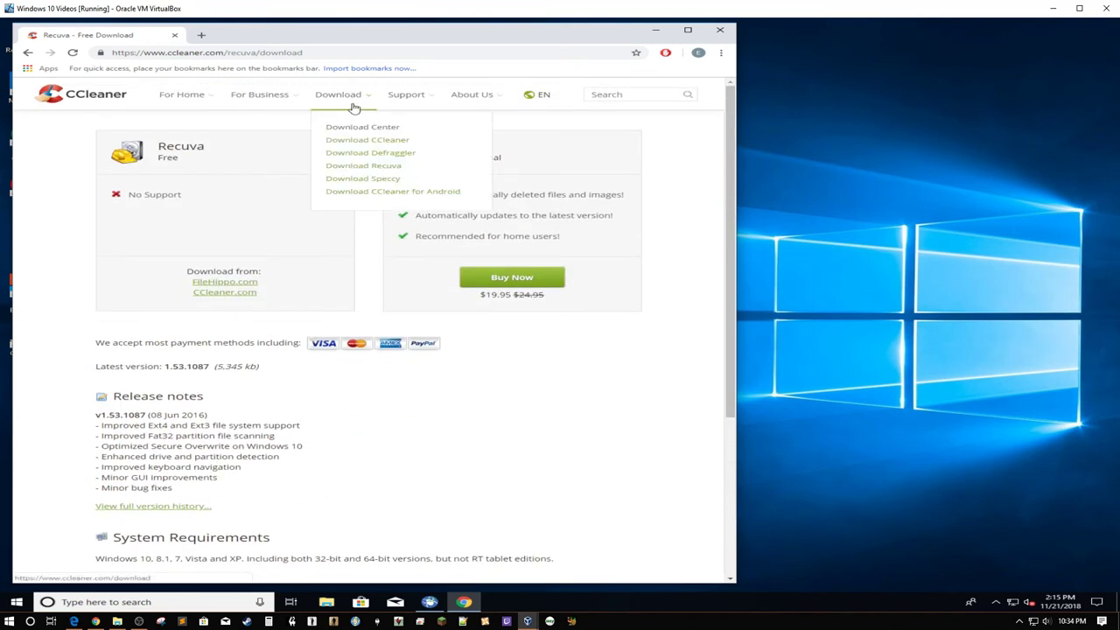
click(368, 180)
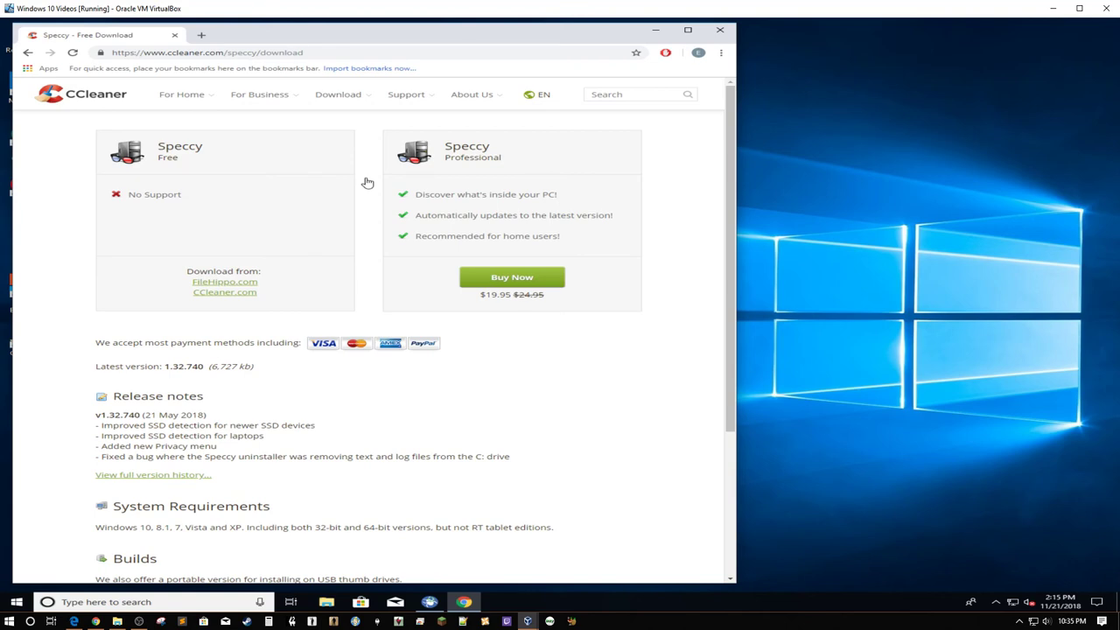
scroll(368, 182, down, 3)
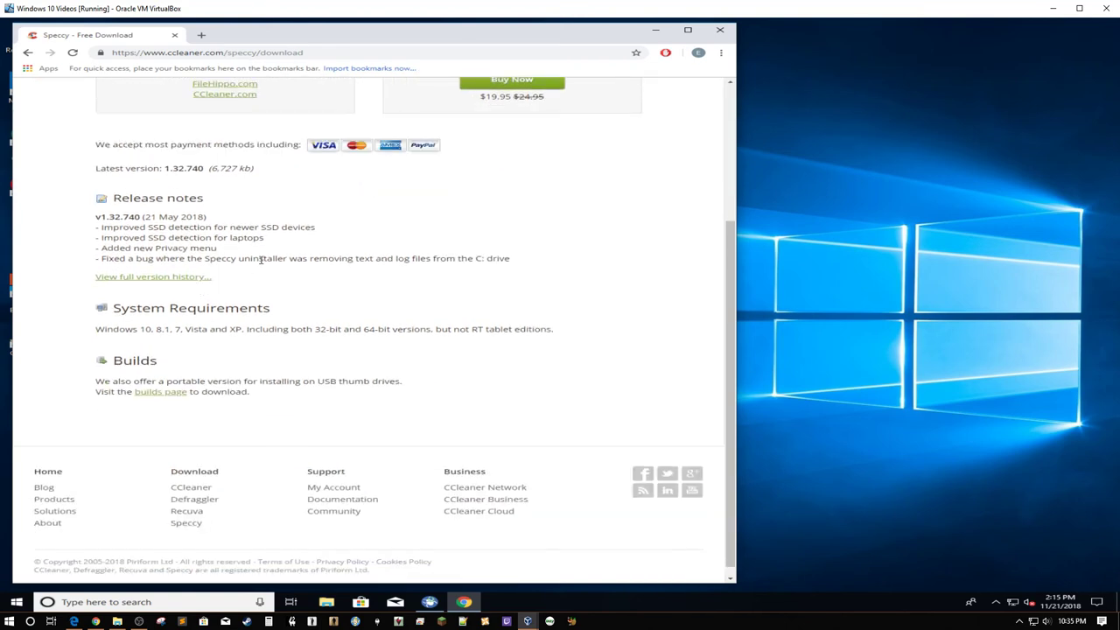
scroll(260, 259, up, 3)
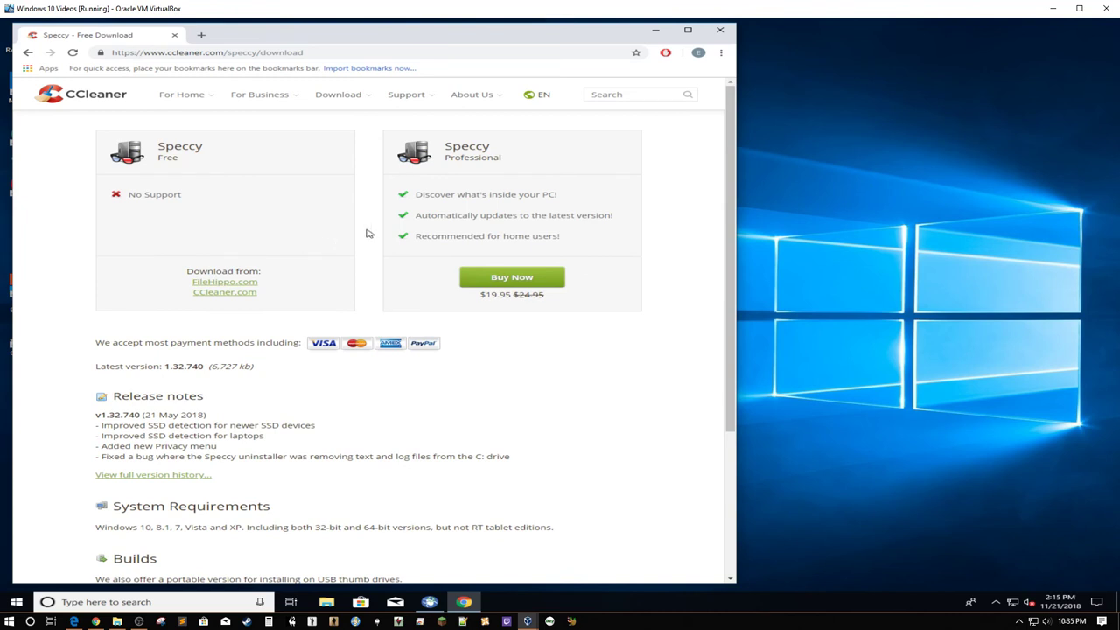